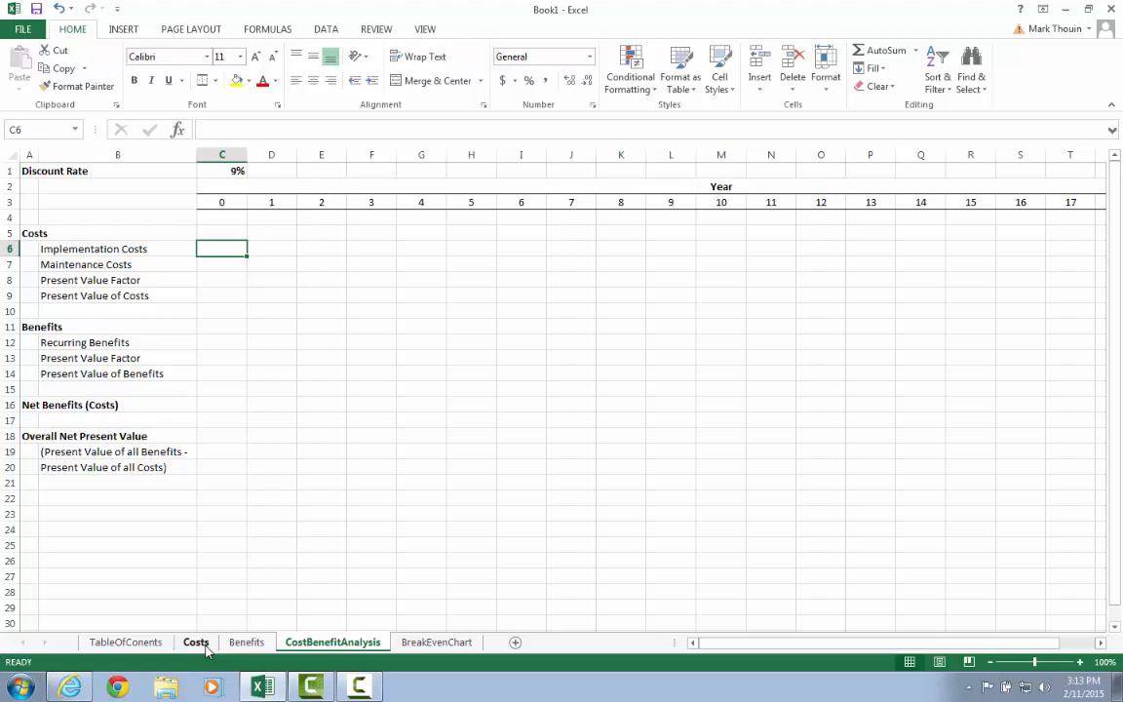
pyautogui.press('Return')
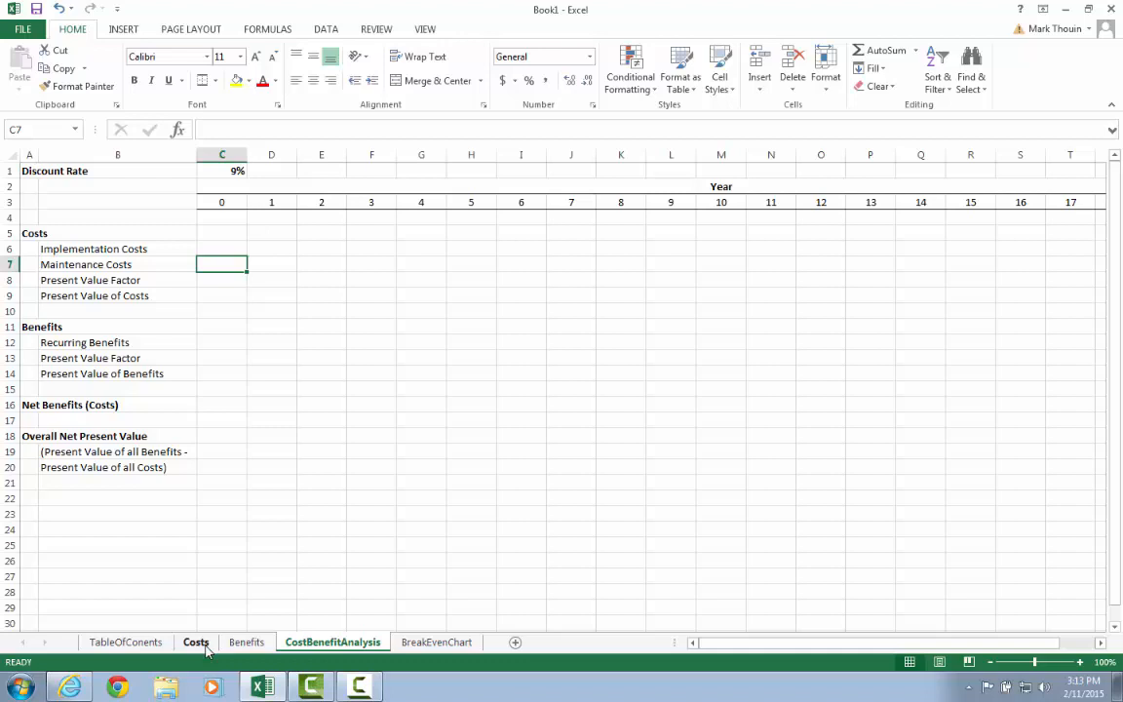
pyautogui.press('Right')
pyautogui.press('Right')
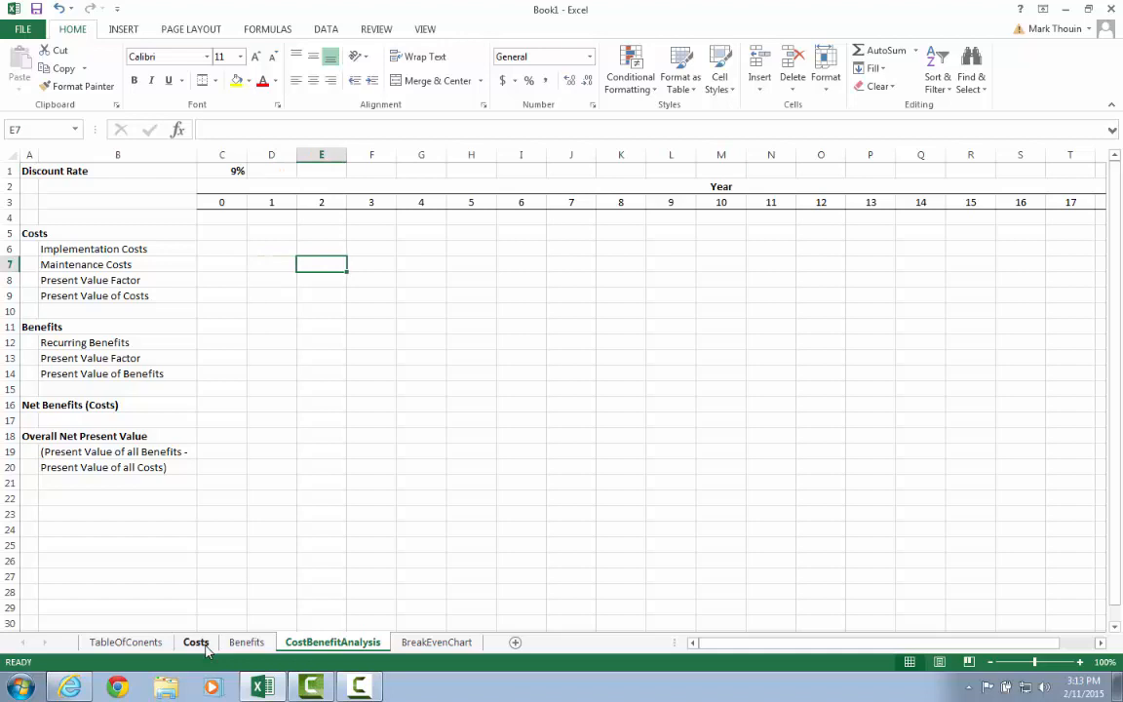
pyautogui.press('Right')
pyautogui.press('Right')
pyautogui.press('Right')
pyautogui.press('Right')
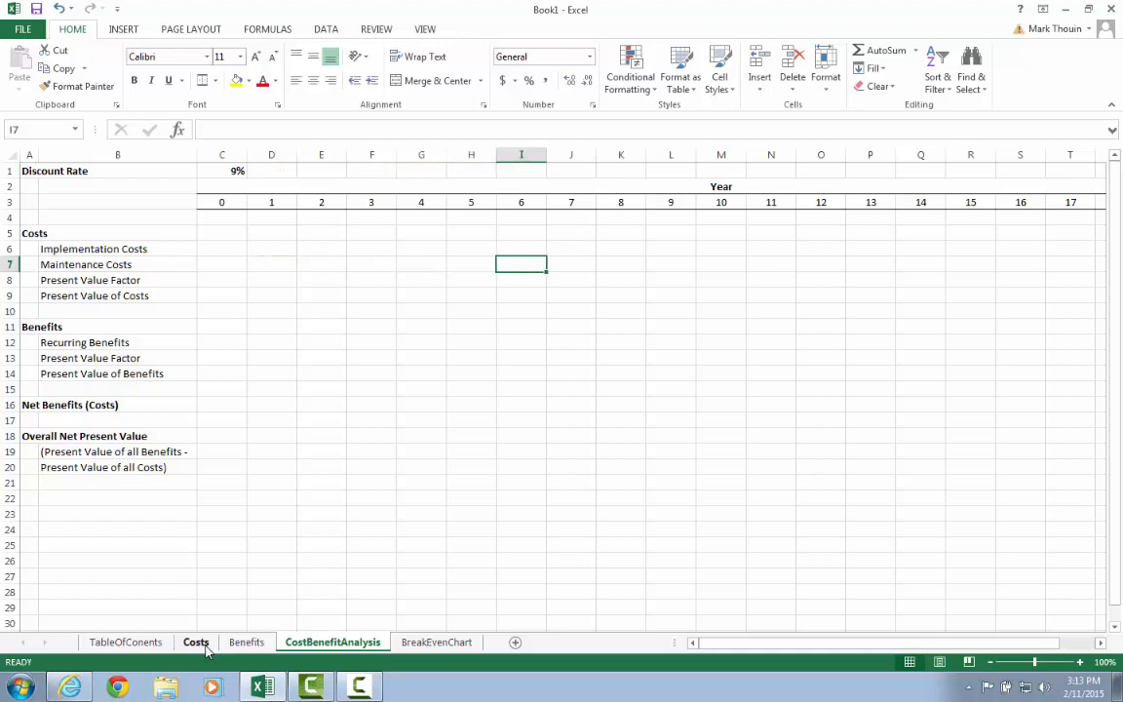
pyautogui.press('Left')
pyautogui.press('Left')
pyautogui.press('Left')
pyautogui.press('Left')
pyautogui.press('Left')
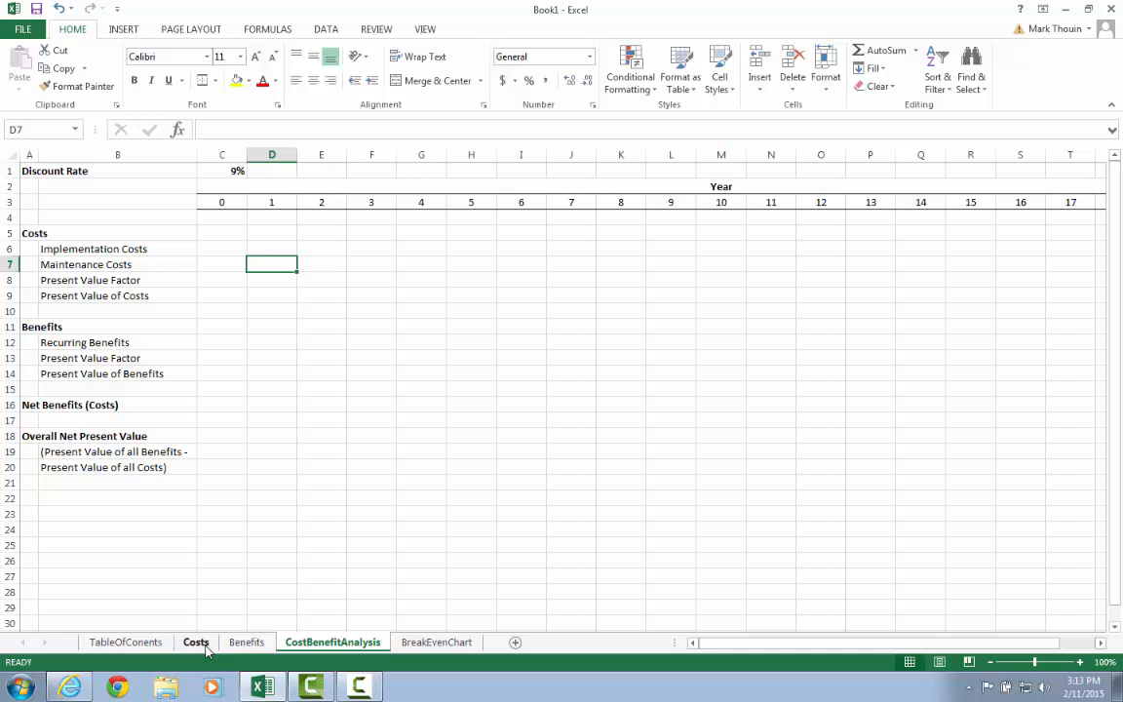
# - Begin a formula in the year 0 implementation costs cell, C6
pyautogui.press('Up')
pyautogui.press('Left')
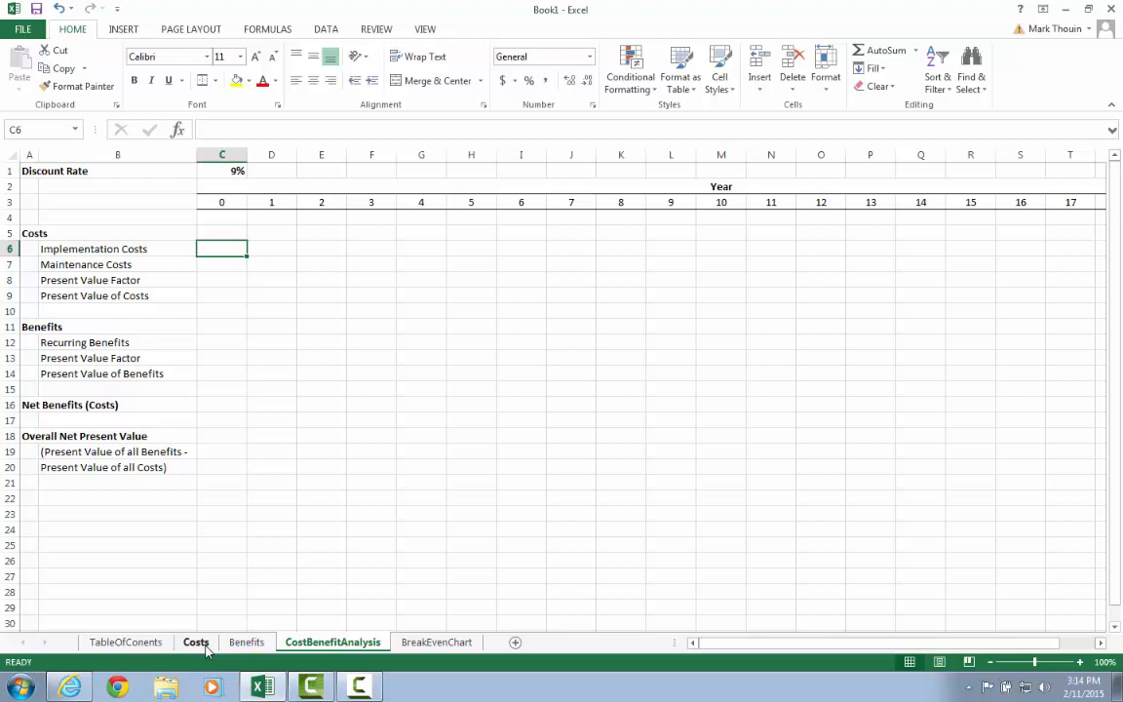
pyautogui.write('=')
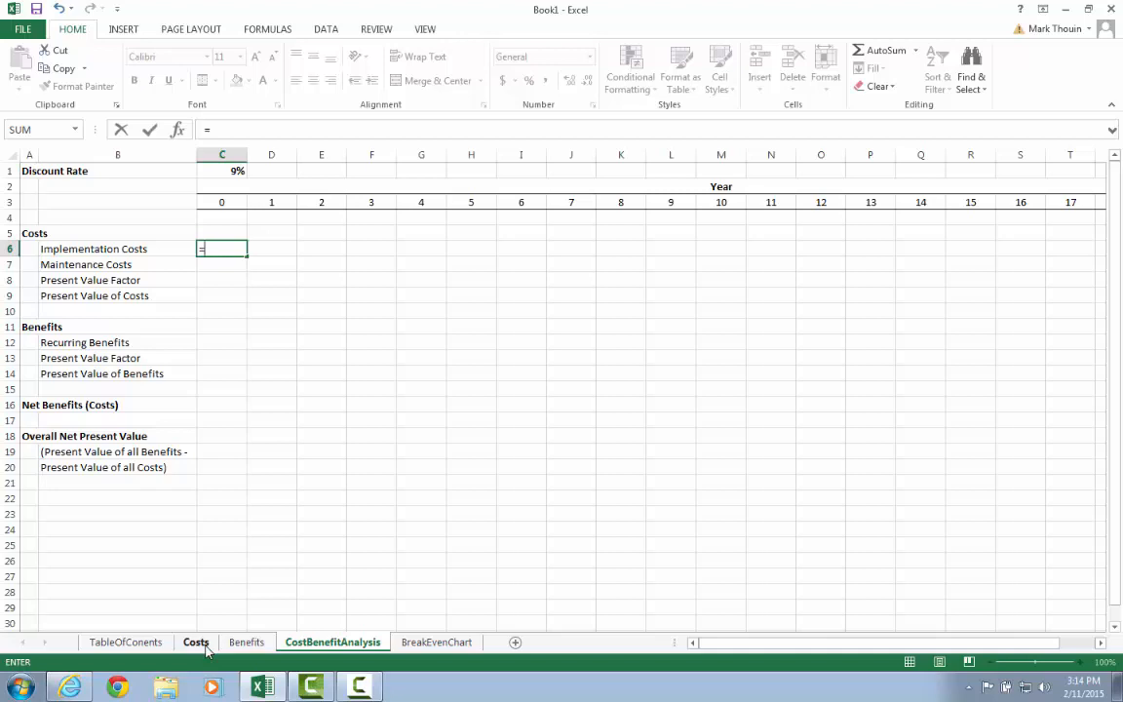
pyautogui.write('C')
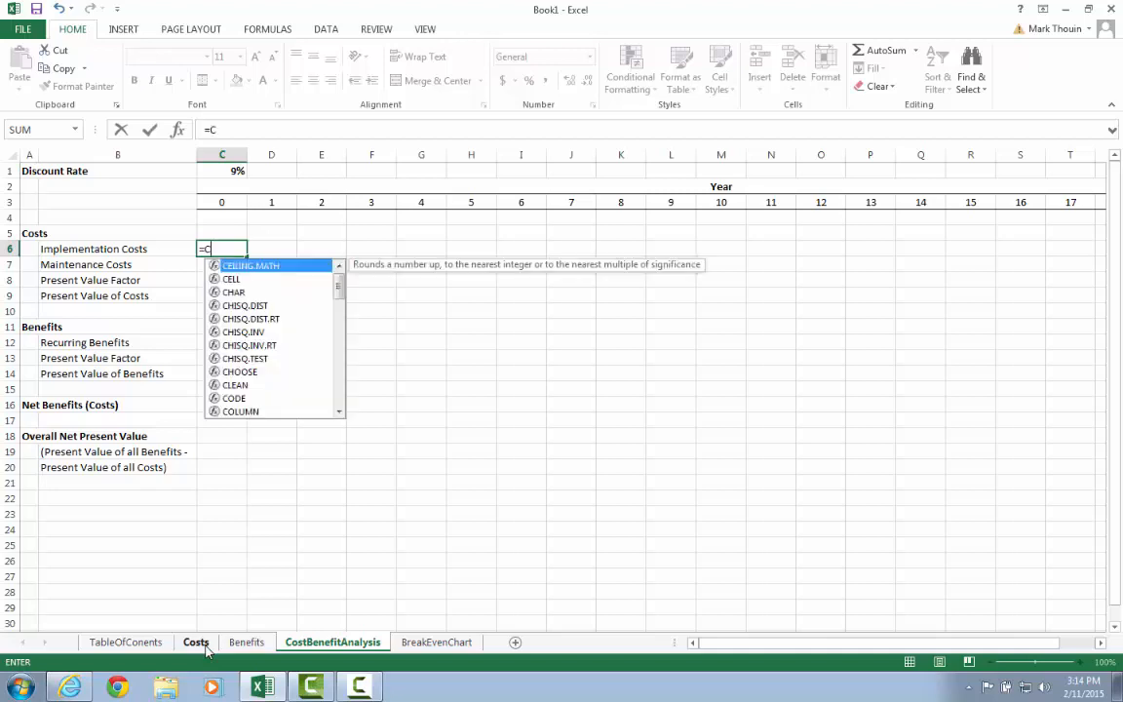
pyautogui.write('osts!')
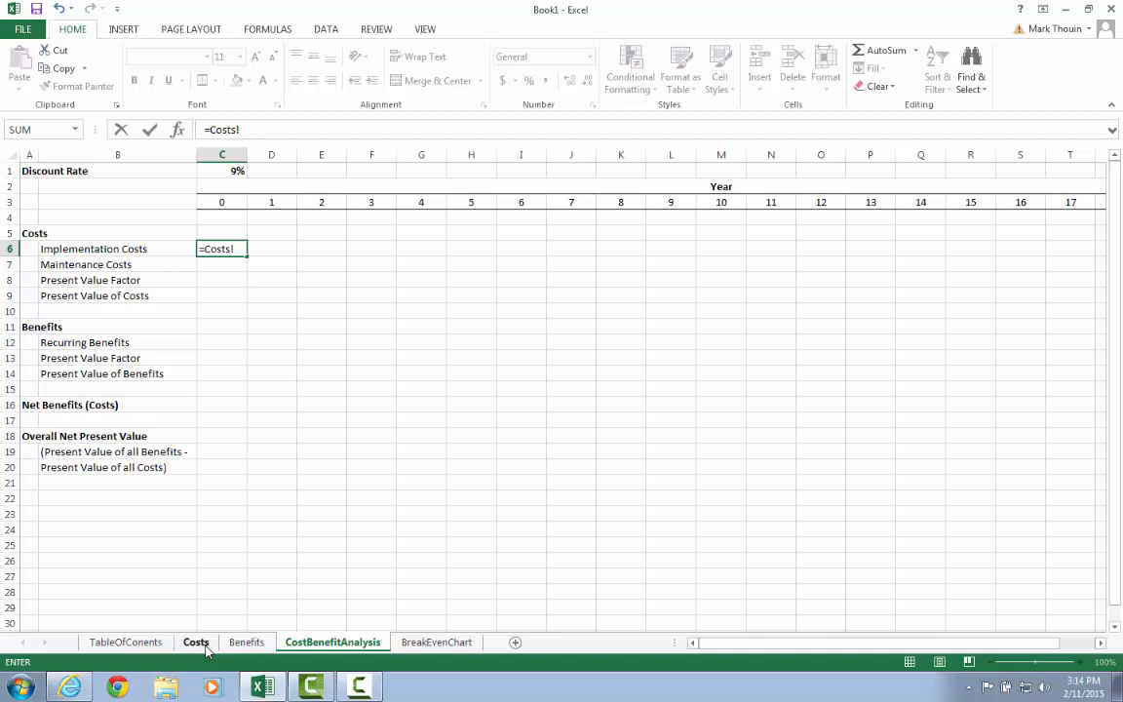
pyautogui.press('BackSpace')
pyautogui.press('BackSpace')
pyautogui.press('BackSpace')
pyautogui.press('BackSpace')
pyautogui.press('BackSpace')
pyautogui.press('BackSpace')
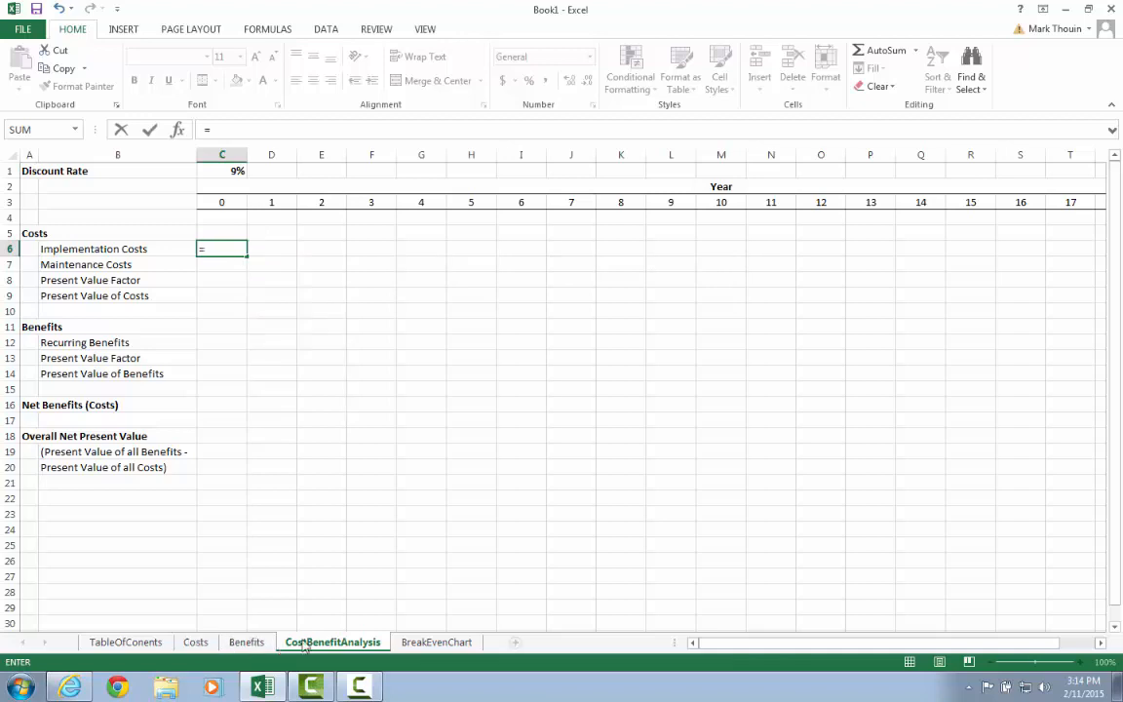
# - Complete the C6 formula with a reference to the total implementation costs, cell D9 on the Costs sheet
pyautogui.click(196, 643)
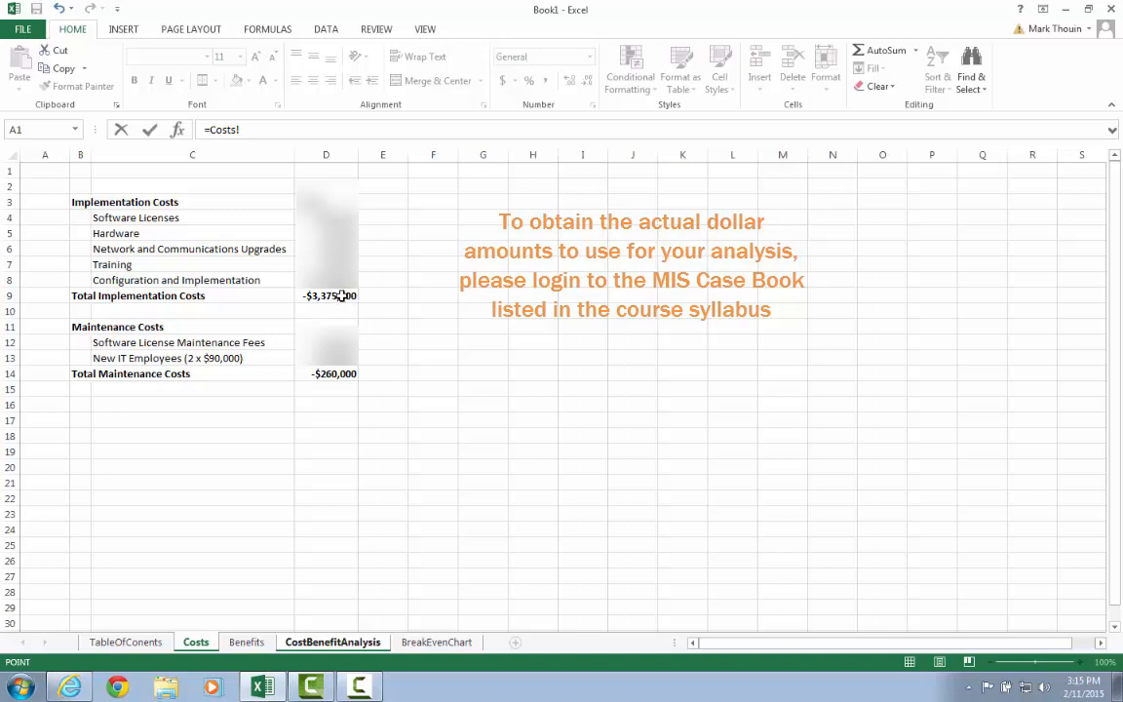
pyautogui.click(340, 296)
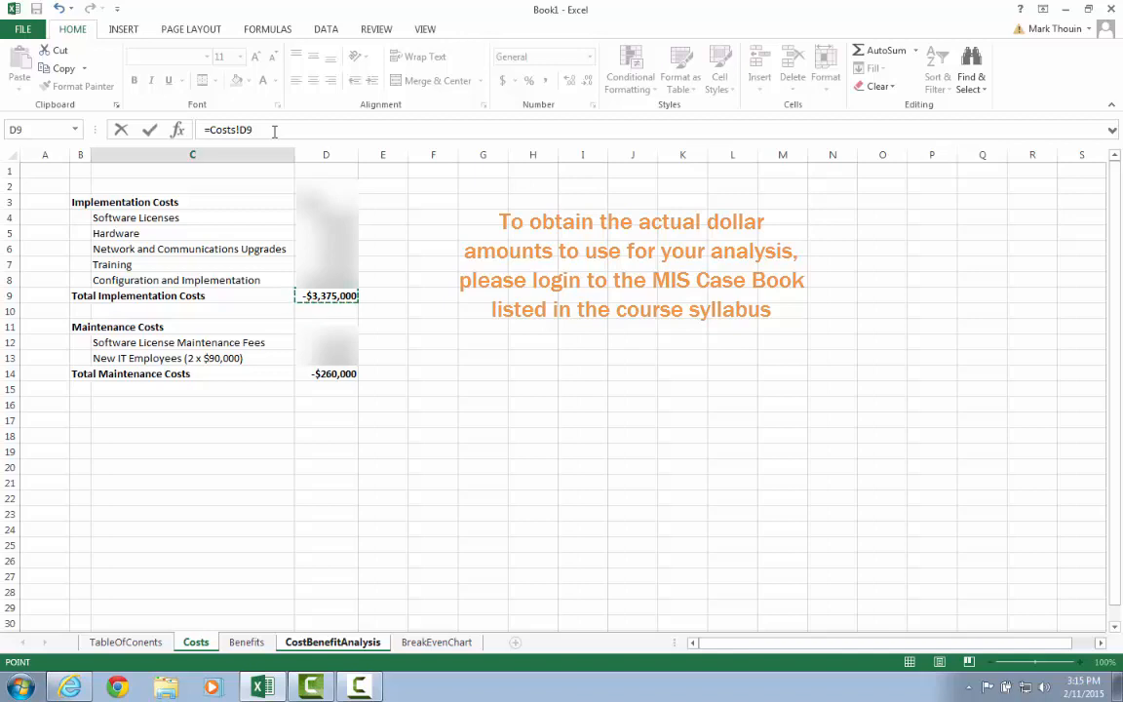
pyautogui.click(149, 130)
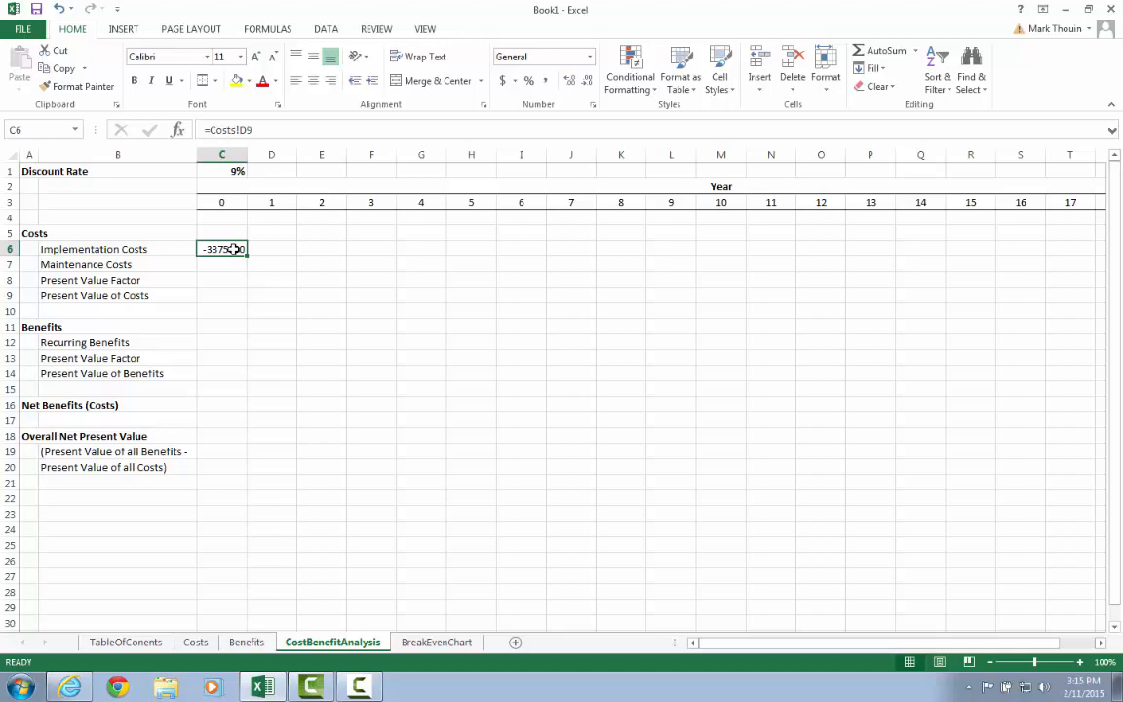
pyautogui.press('Return')
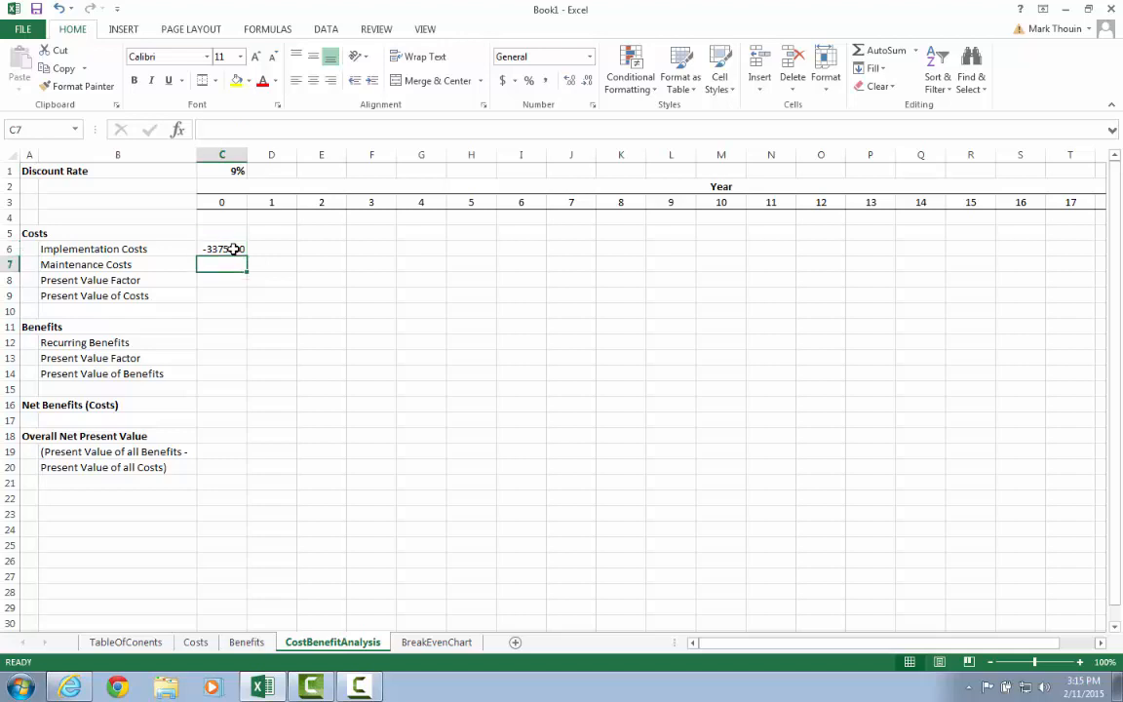
pyautogui.click(234, 250)
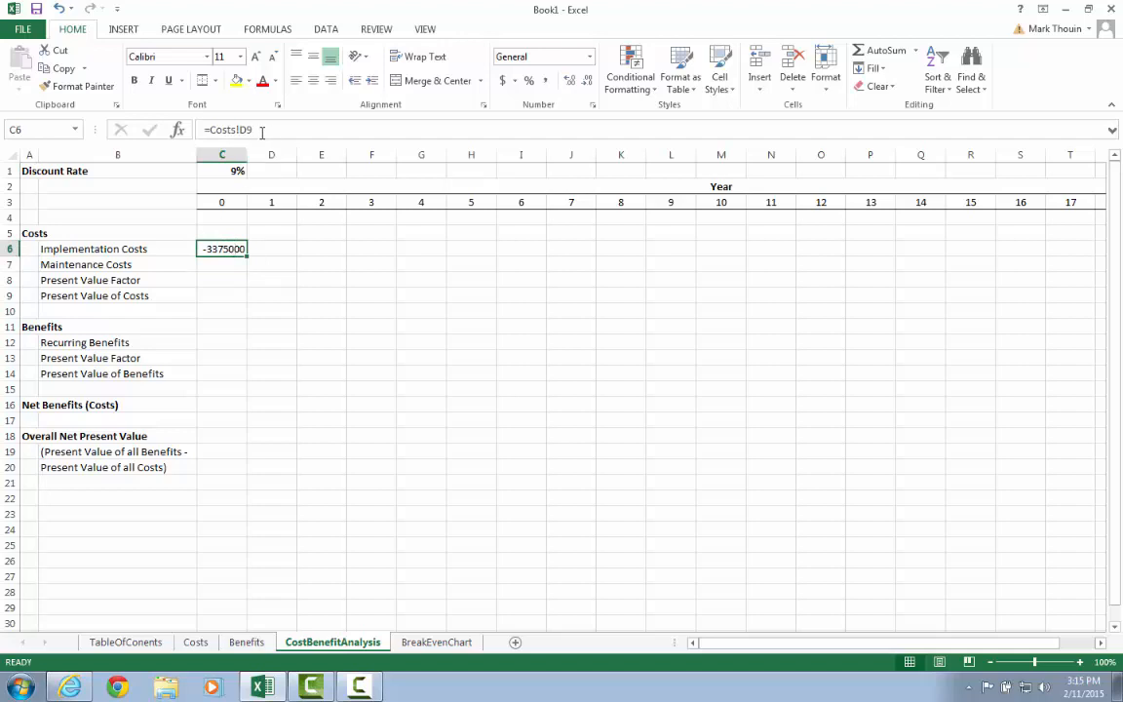
# - Enter 0 as the year 0 maintenance costs in cell C7
pyautogui.click(217, 265)
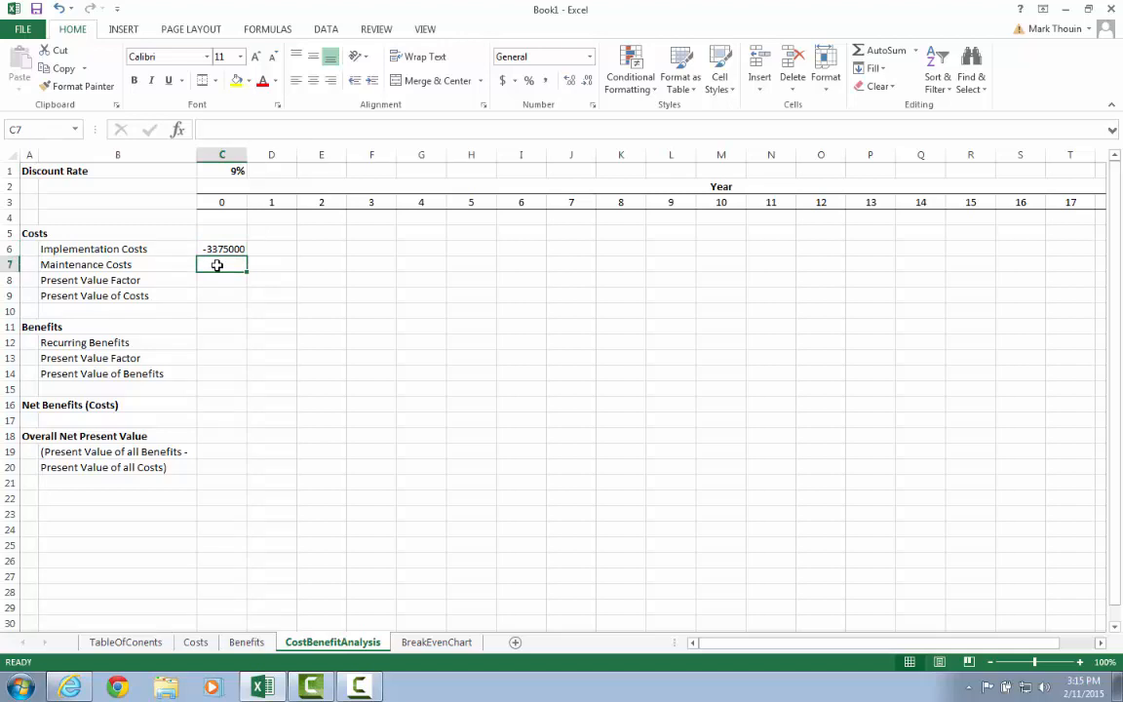
pyautogui.write('0')
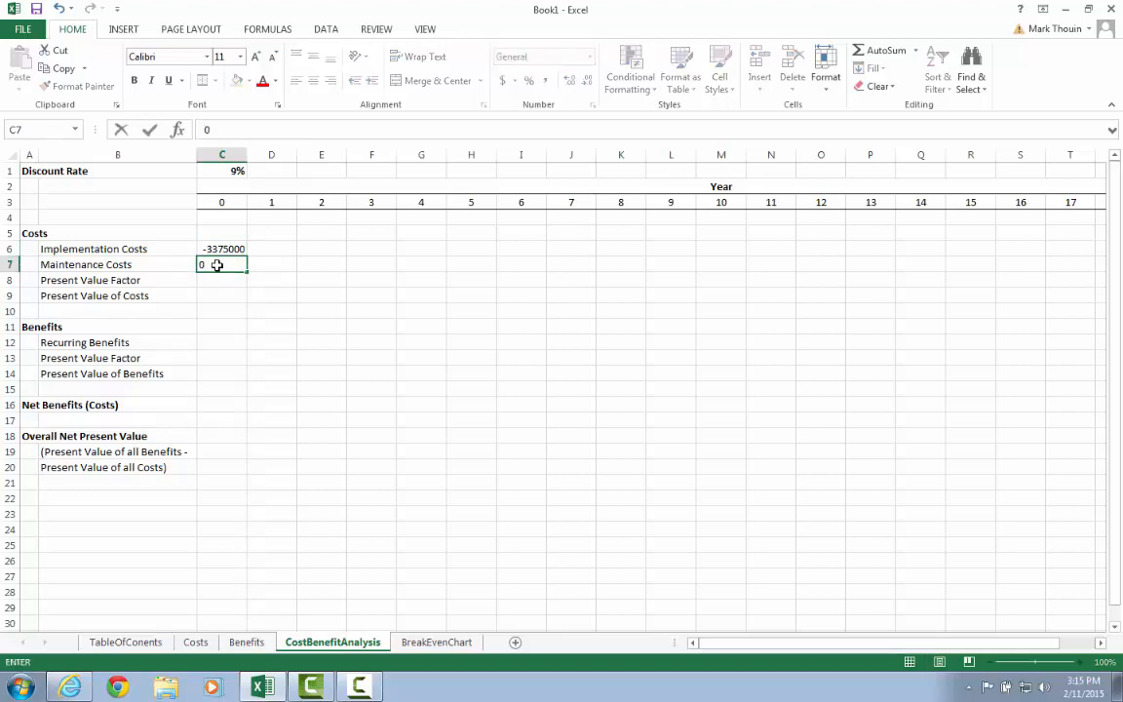
pyautogui.press('Return')
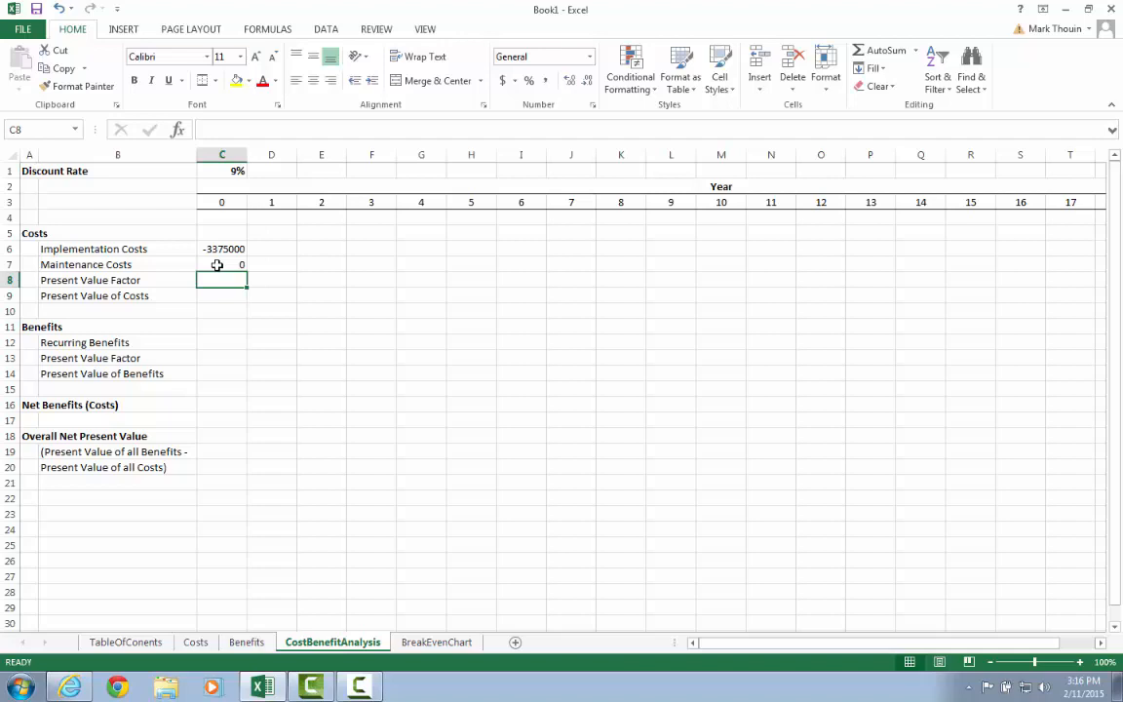
# - Calculate the year 0 present value factor for costs in C8 with the formula =1/(1+C1)^C3
pyautogui.write('=')
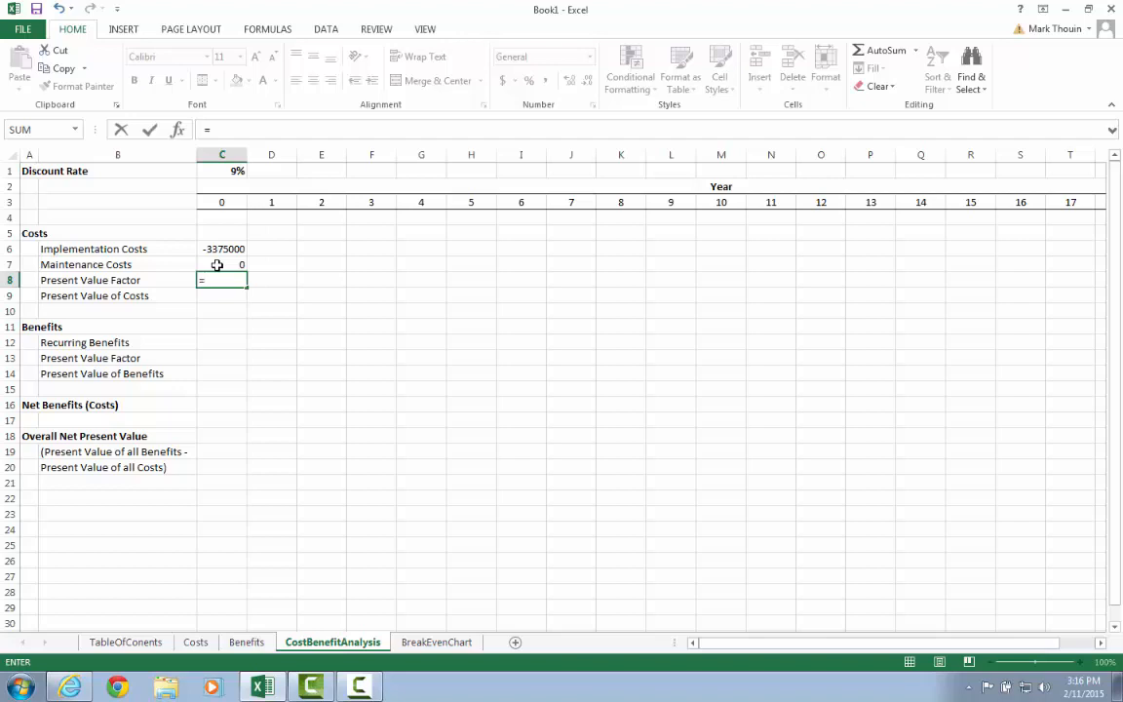
pyautogui.write('1')
pyautogui.write('/(1+')
pyautogui.click(229, 172)
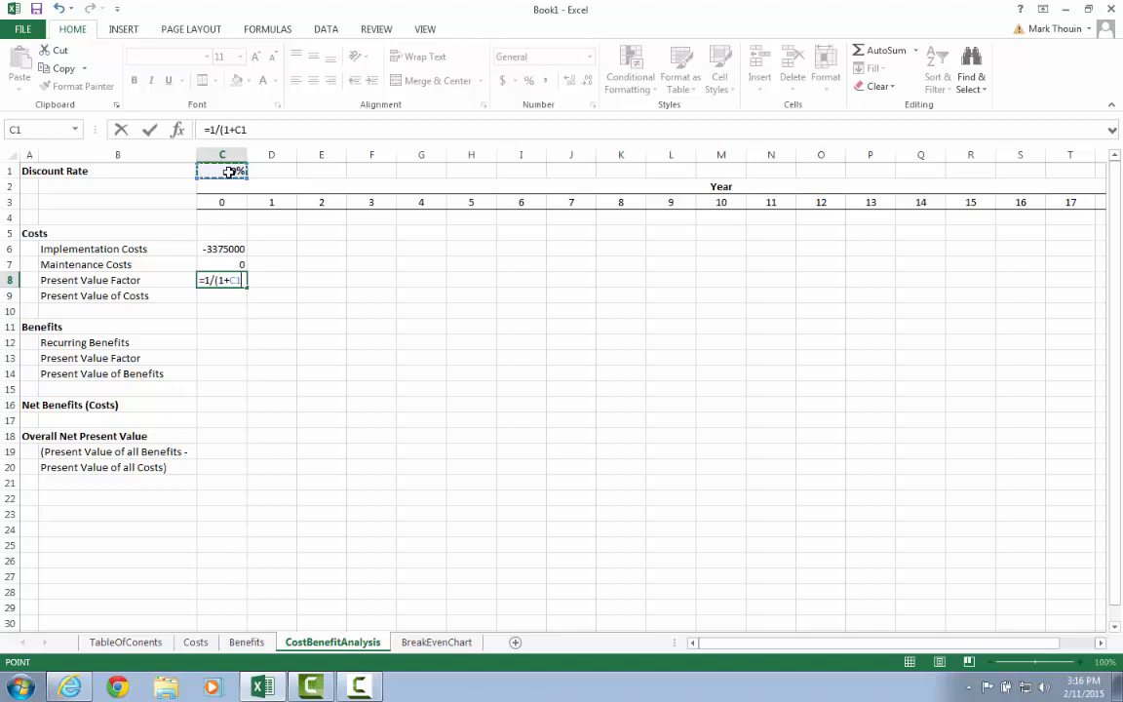
pyautogui.write(')')
pyautogui.write('^')
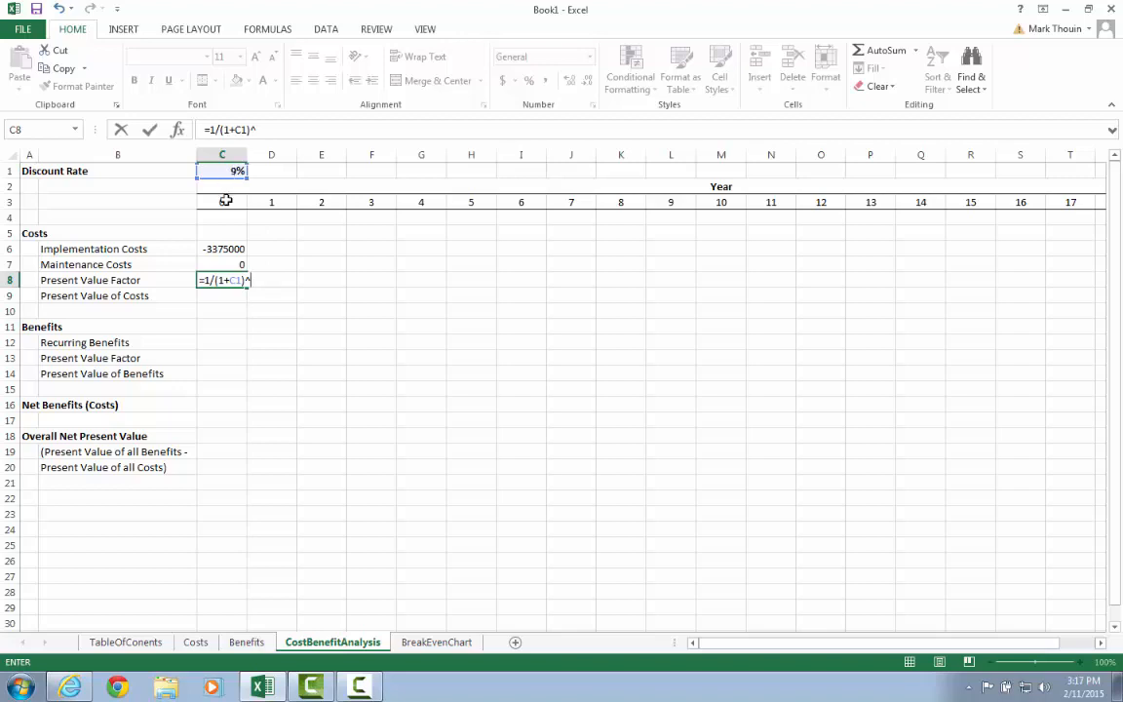
pyautogui.click(226, 201)
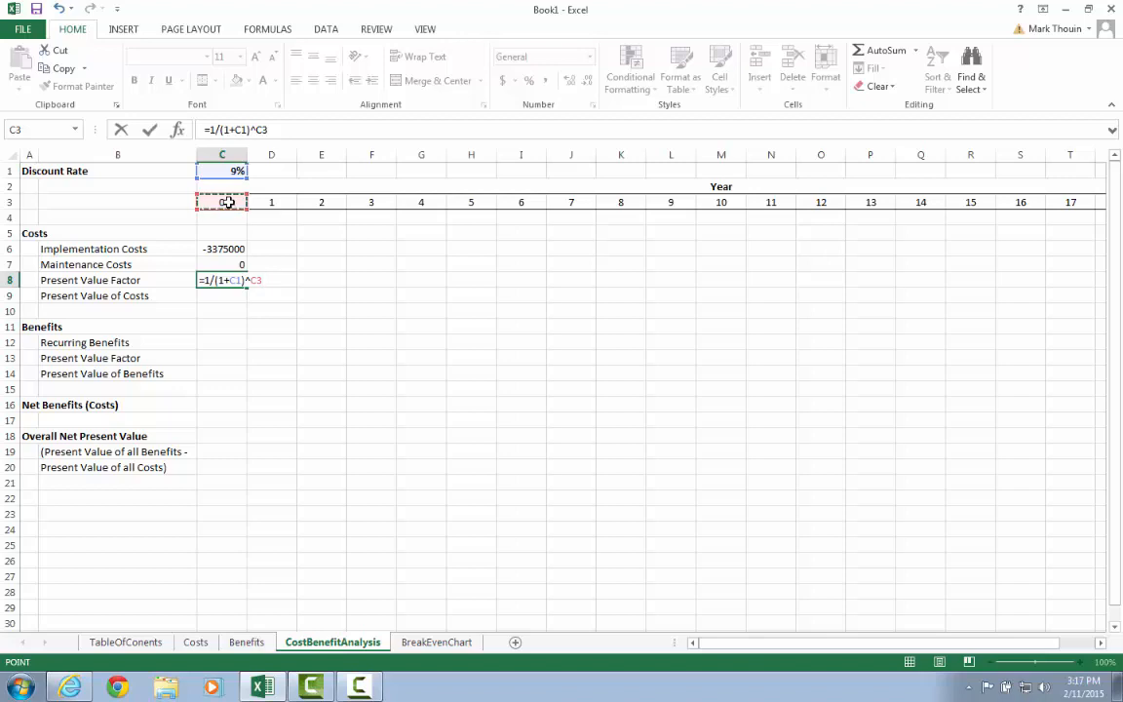
pyautogui.press('Return')
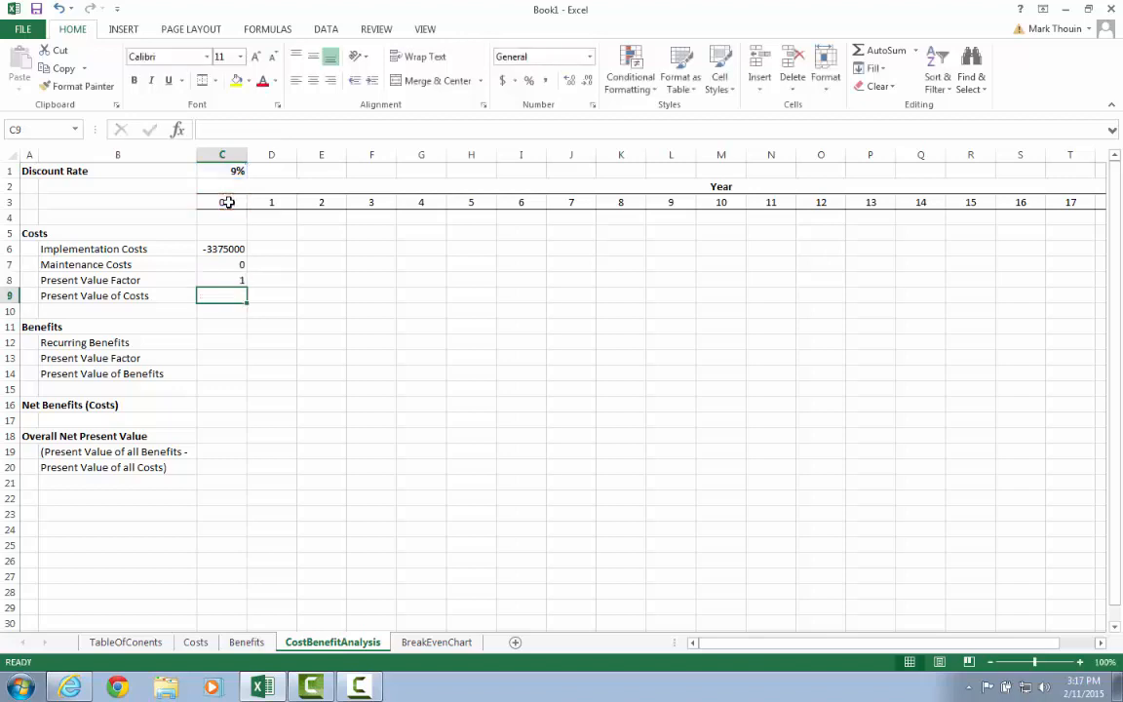
pyautogui.press('Up')
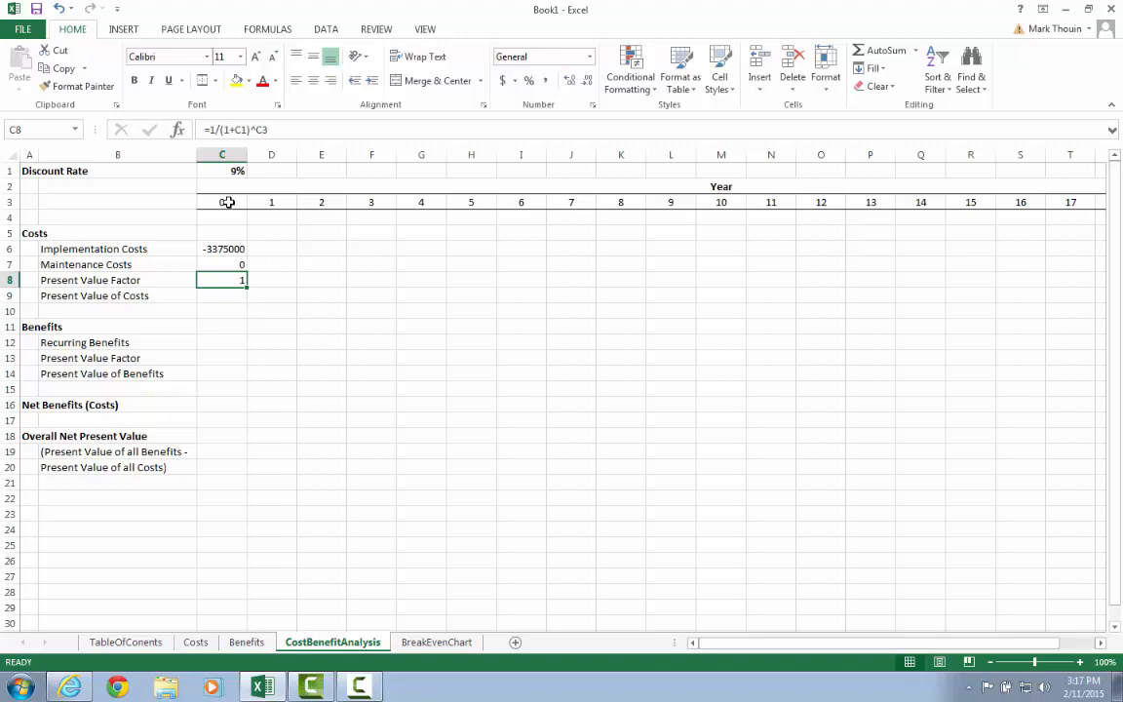
# - Calculate the year 0 present value of costs in C9 with the formula =(C6+C7)*C8
pyautogui.press('Down')
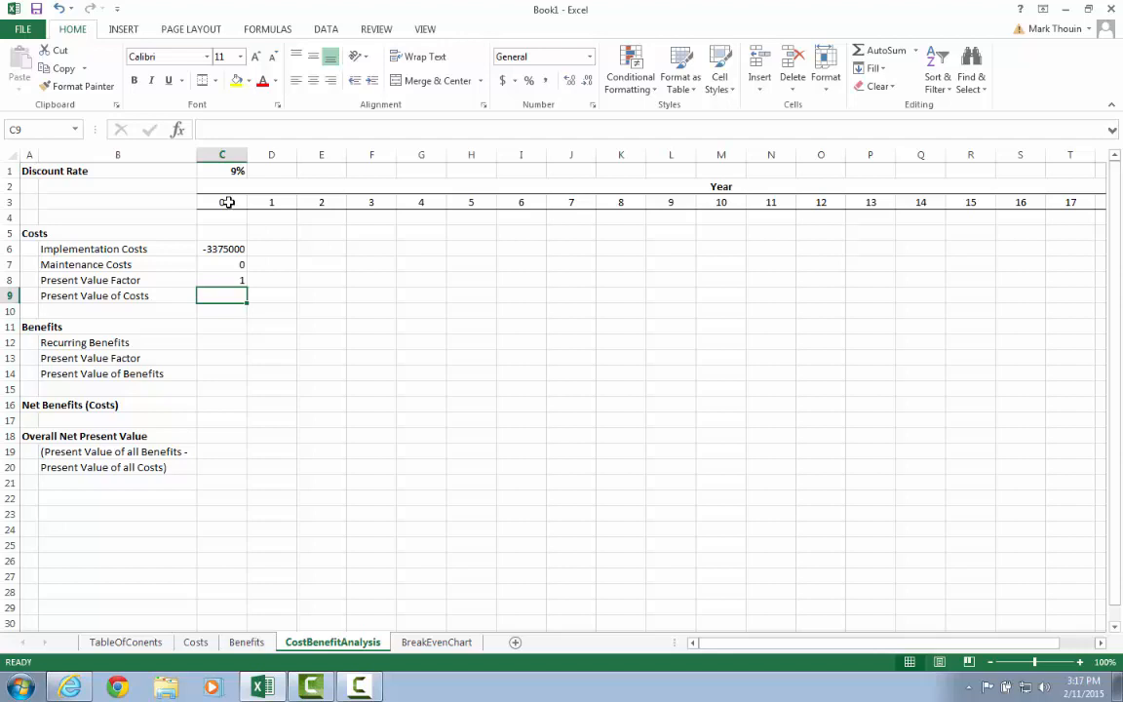
pyautogui.write('=')
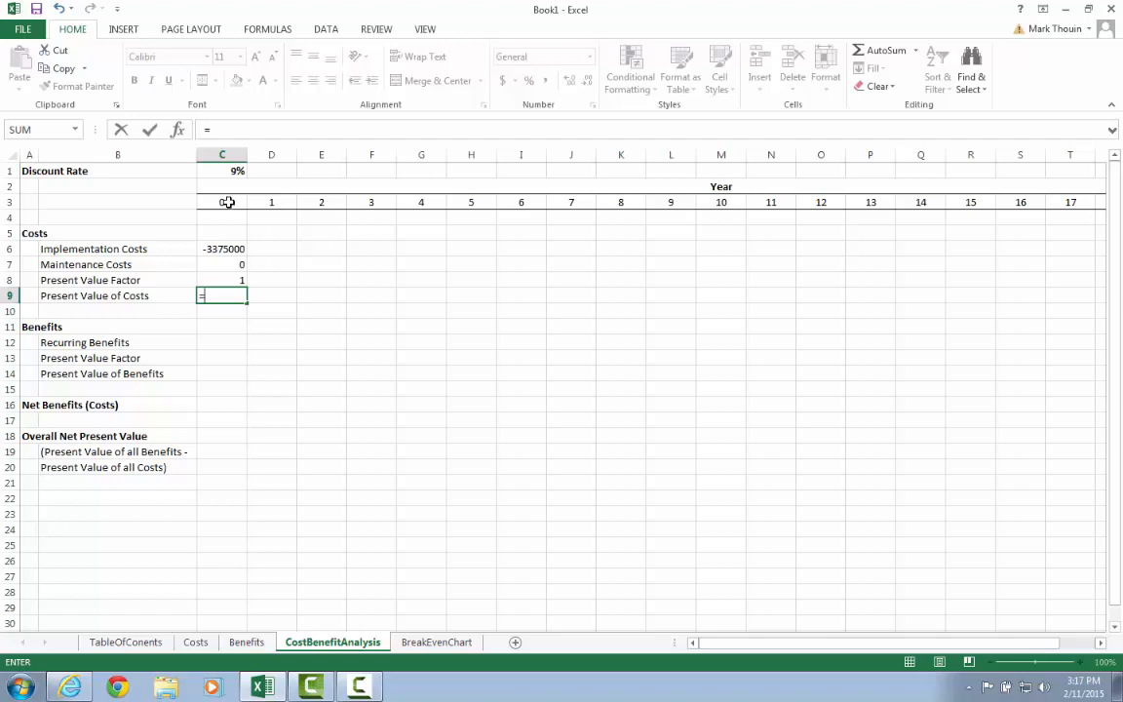
pyautogui.write('(c')
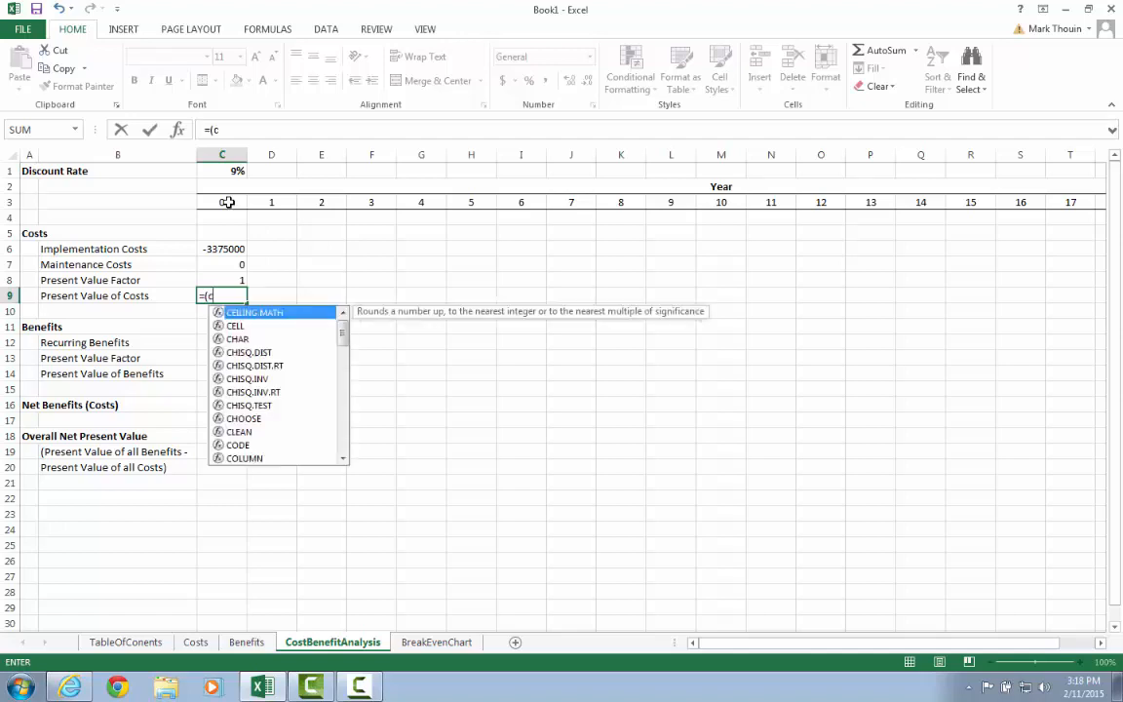
pyautogui.write('6+')
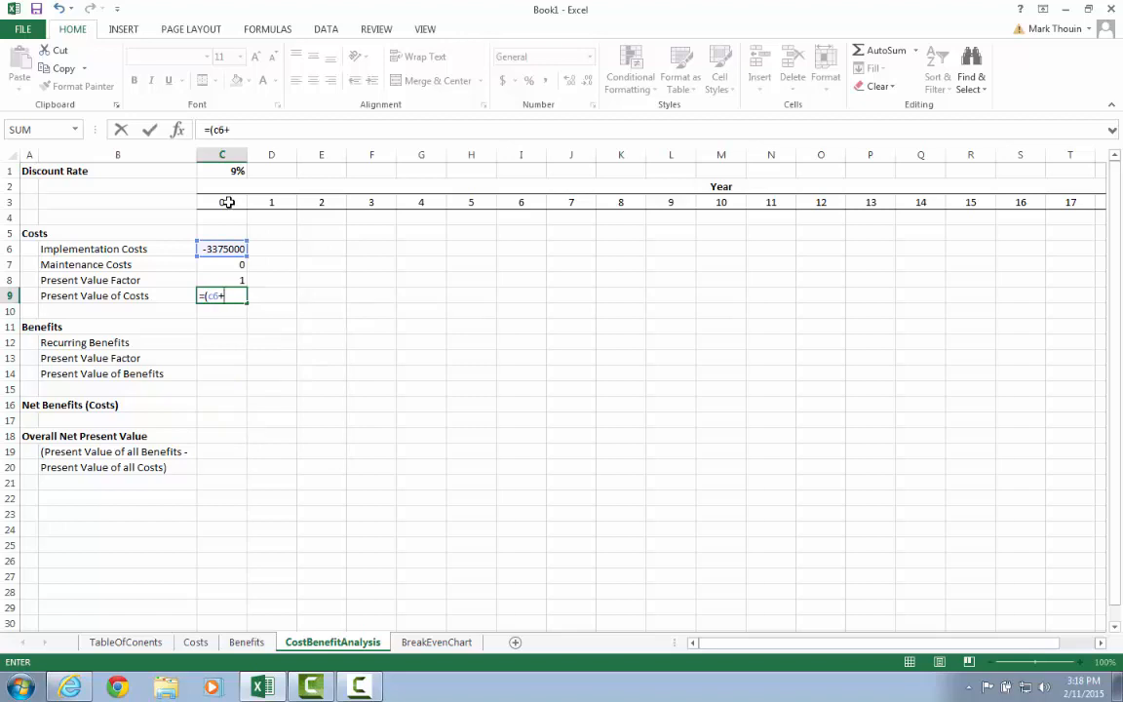
pyautogui.write('c7')
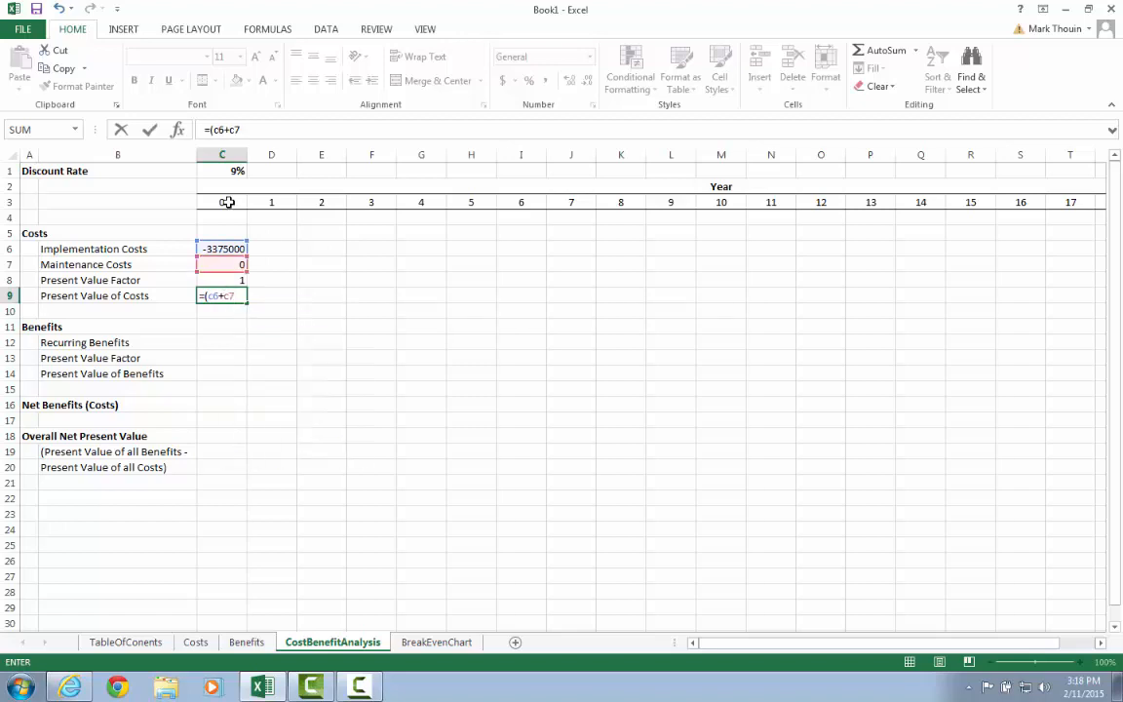
pyautogui.write(')')
pyautogui.write('*')
pyautogui.write('c8')
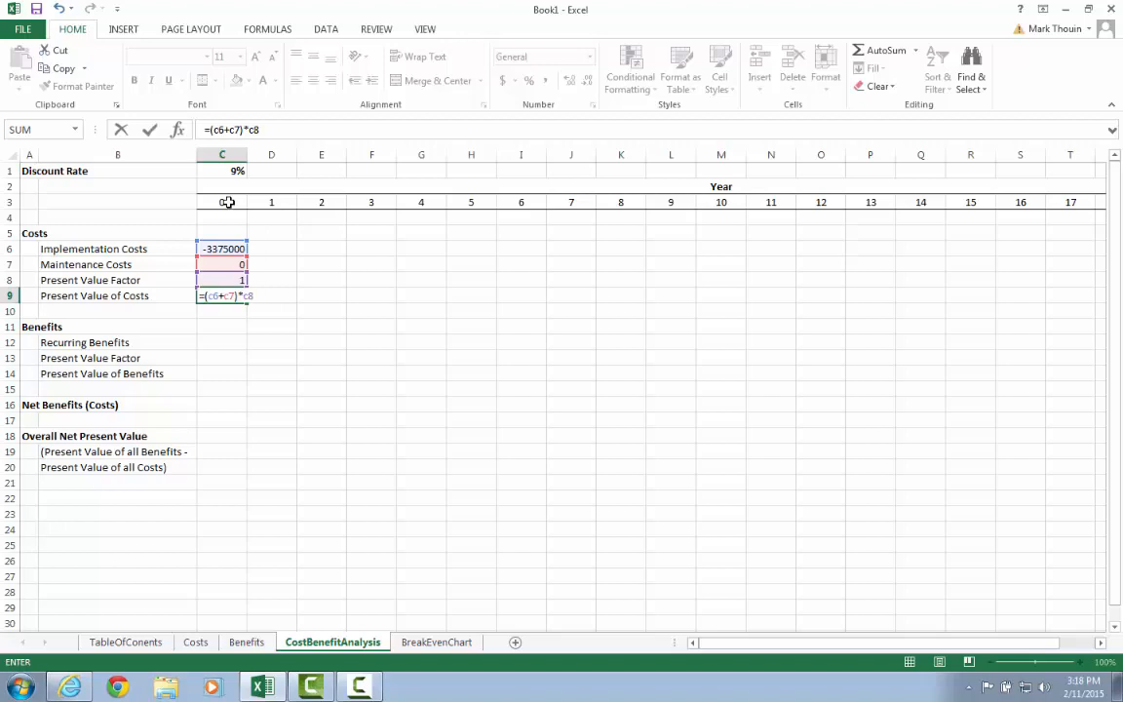
pyautogui.press('Return')
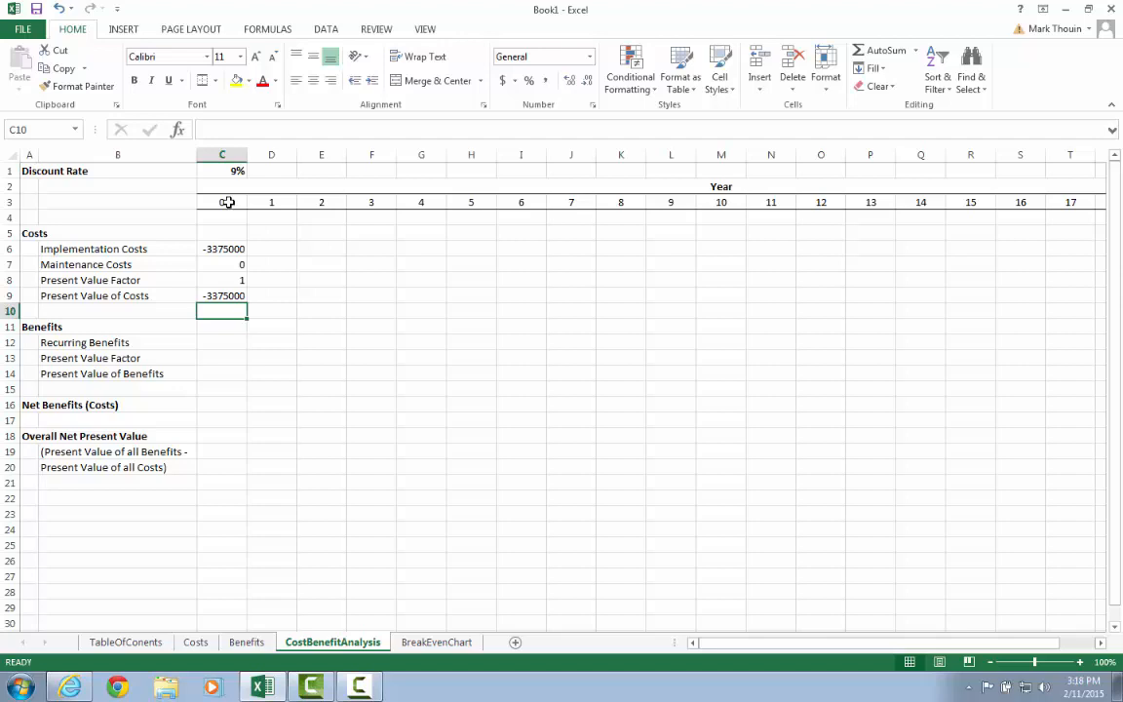
pyautogui.press('Up')
pyautogui.press('Up')
pyautogui.press('Up')
pyautogui.press('Up')
pyautogui.press('Right')
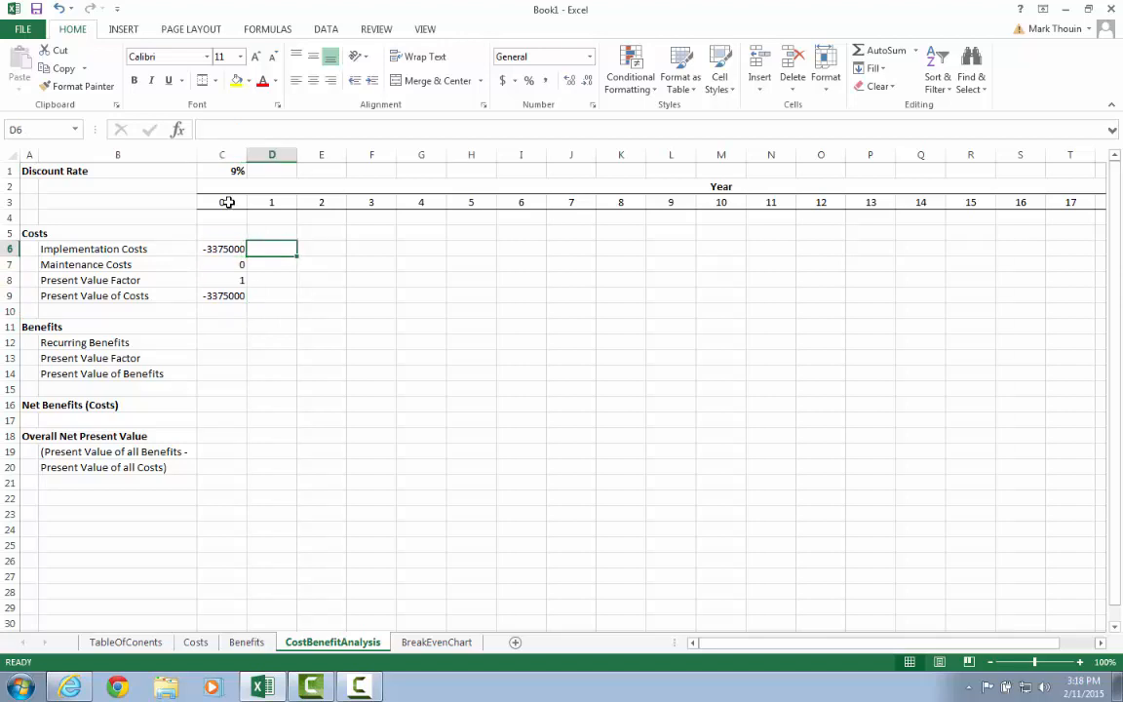
pyautogui.press('Right')
pyautogui.press('Right')
pyautogui.press('Right')
pyautogui.press('Right')
pyautogui.press('Right')
pyautogui.press('Right')
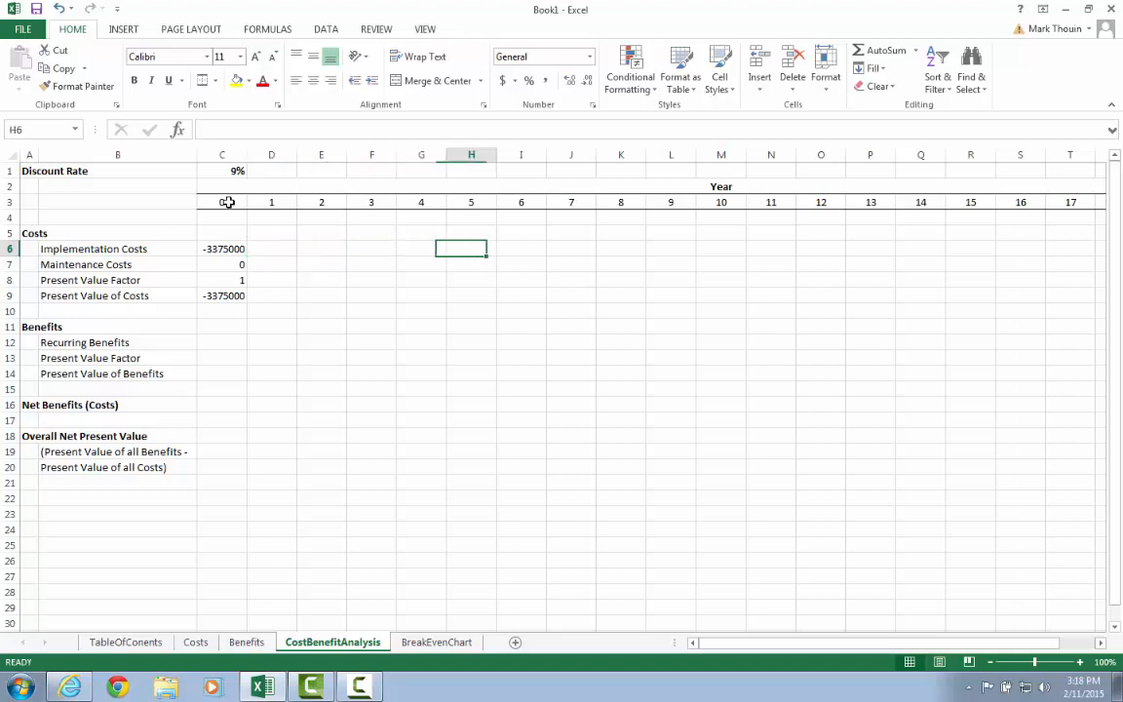
# - Fill the year 0 cost cells C6:C9 across the following years through year 8 in column K
pyautogui.press('Left')
pyautogui.press('Left')
pyautogui.press('Left')
pyautogui.press('Left')
pyautogui.press('Left')
pyautogui.press('Left')
pyautogui.press('Left')
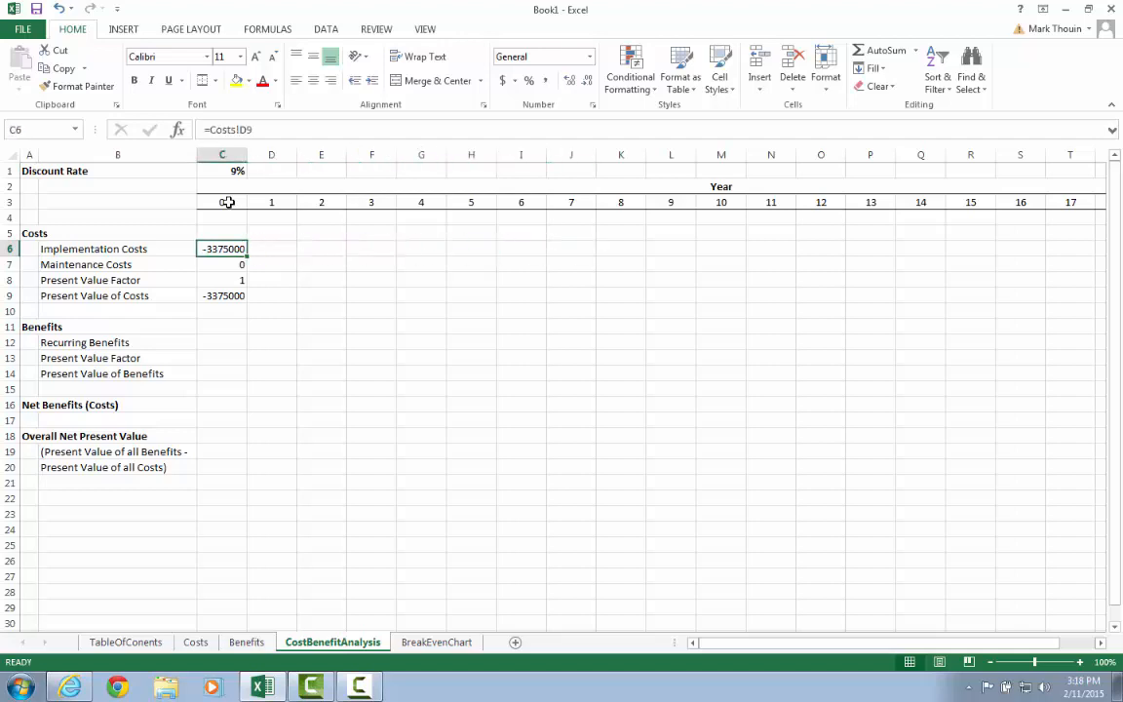
pyautogui.hotkey('shift', 'Down')
pyautogui.hotkey('shift', 'Down')
pyautogui.hotkey('shift', 'Down')
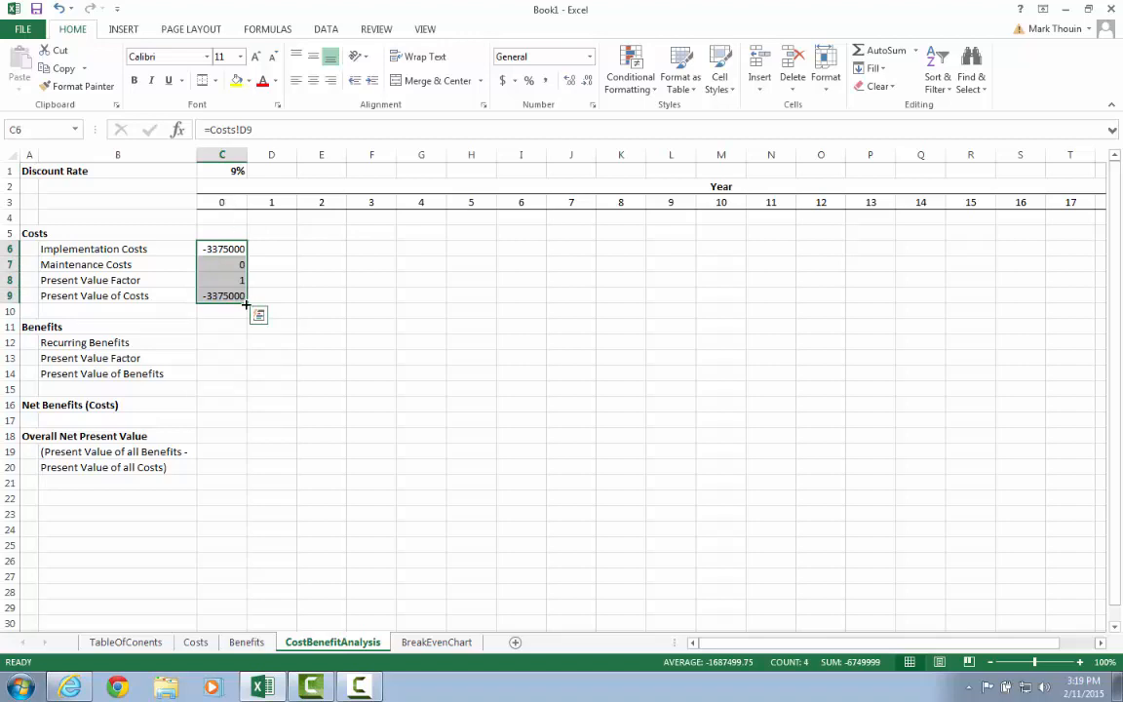
pyautogui.moveTo(247, 305); pyautogui.dragTo(651, 297)
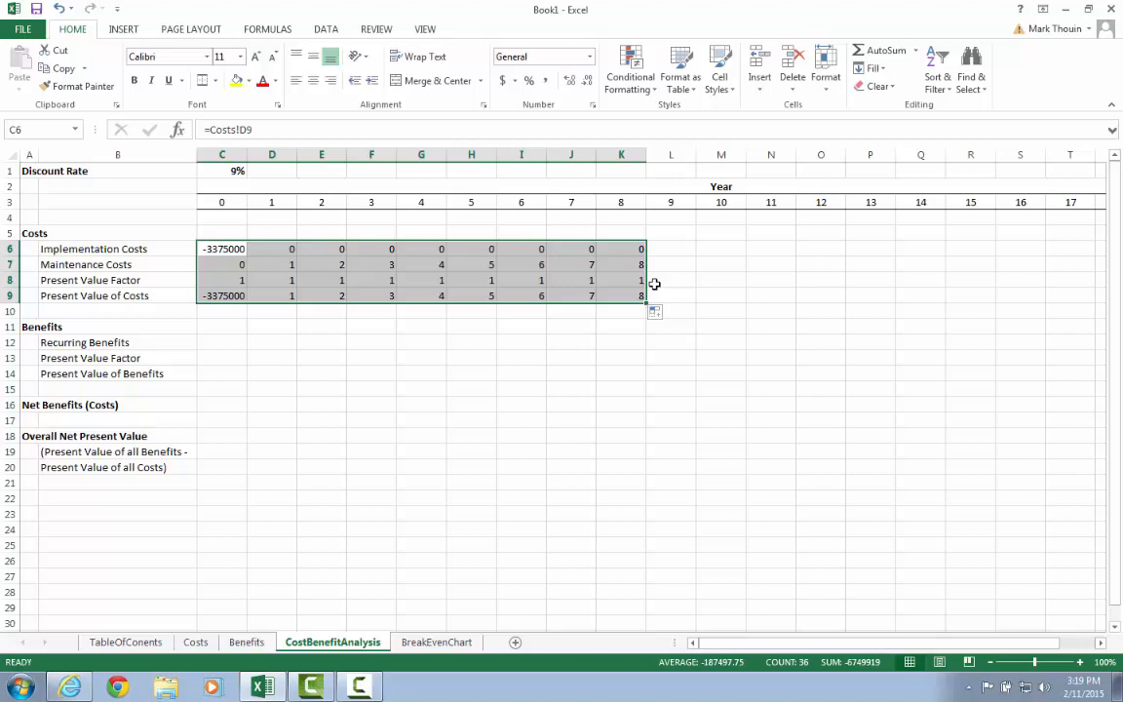
# - Undo the fill of the year 0 cost cells across the following years
pyautogui.hotkey('ctrl', 'z')
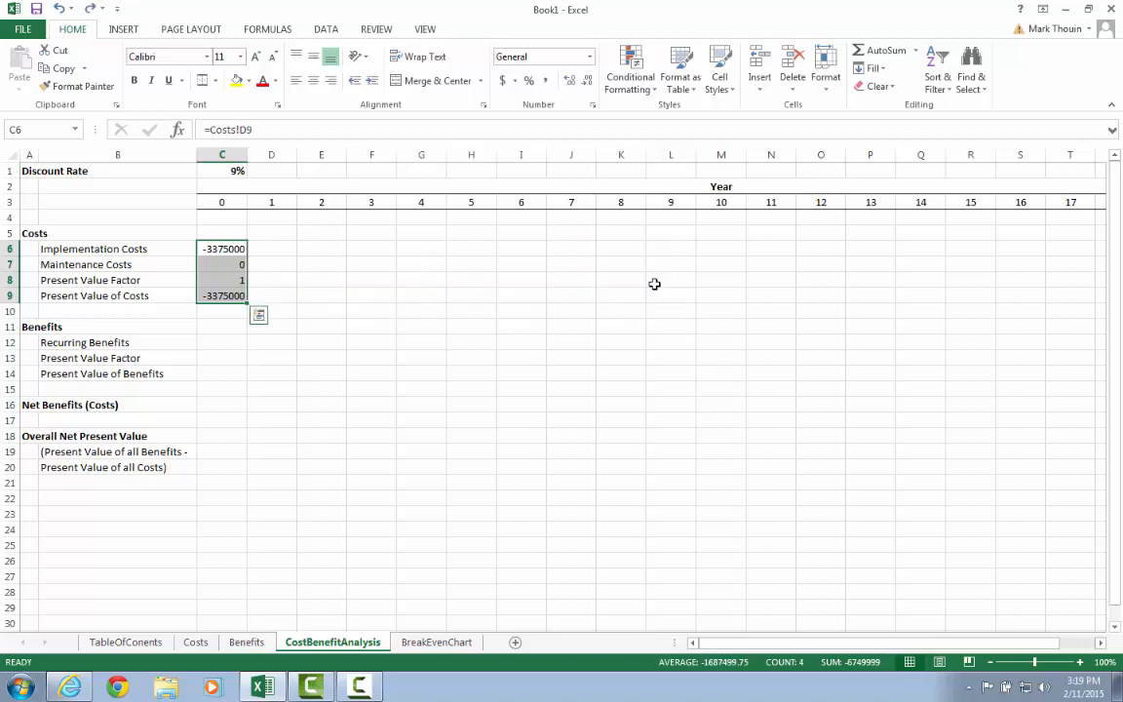
pyautogui.press('Down')
pyautogui.press('Up')
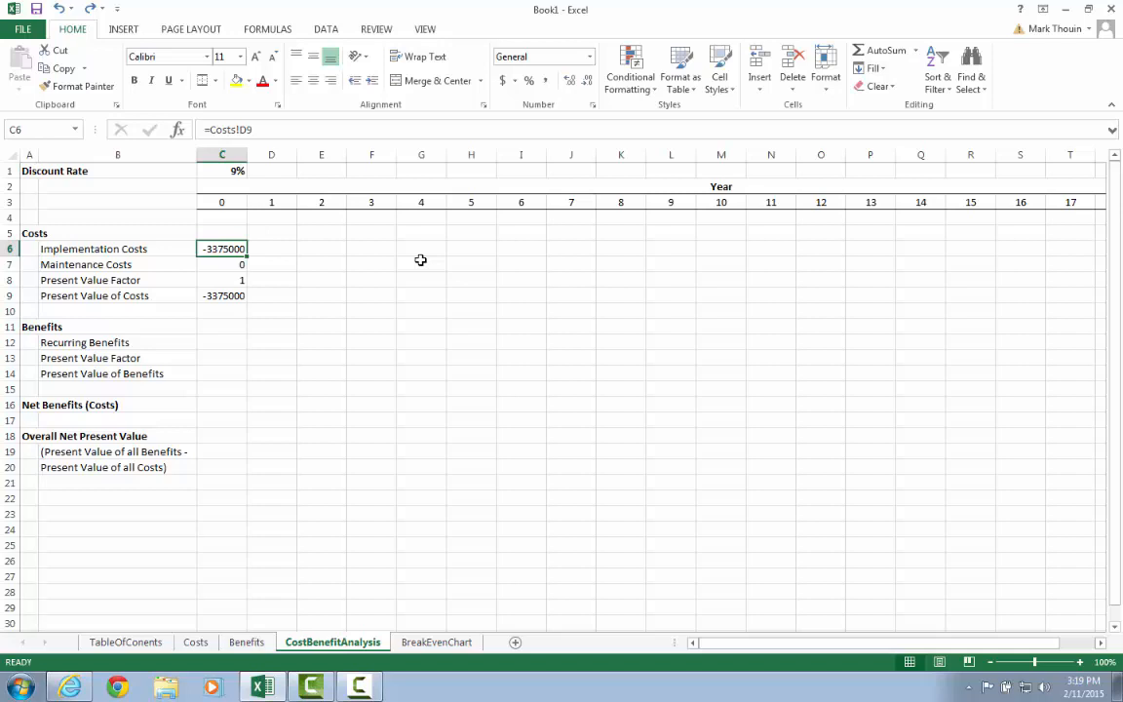
# - Make the year 0 implementation costs reference in C6 absolute, as =Costs!$D$9
pyautogui.click(242, 130)
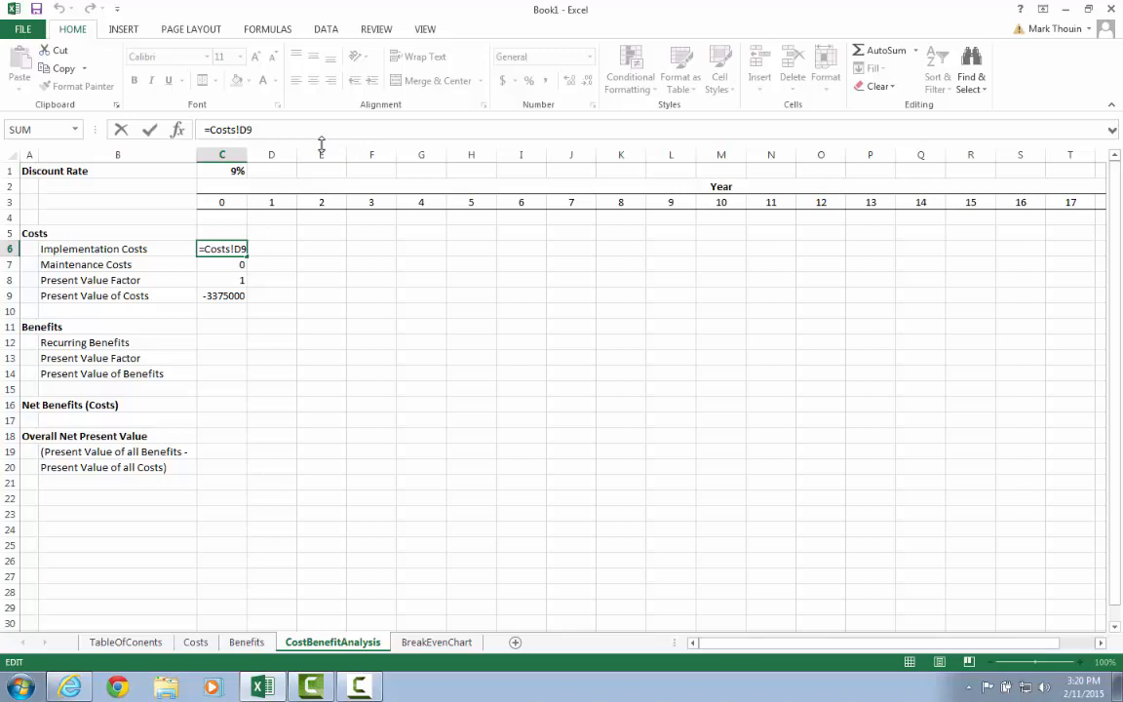
pyautogui.write('$D$')
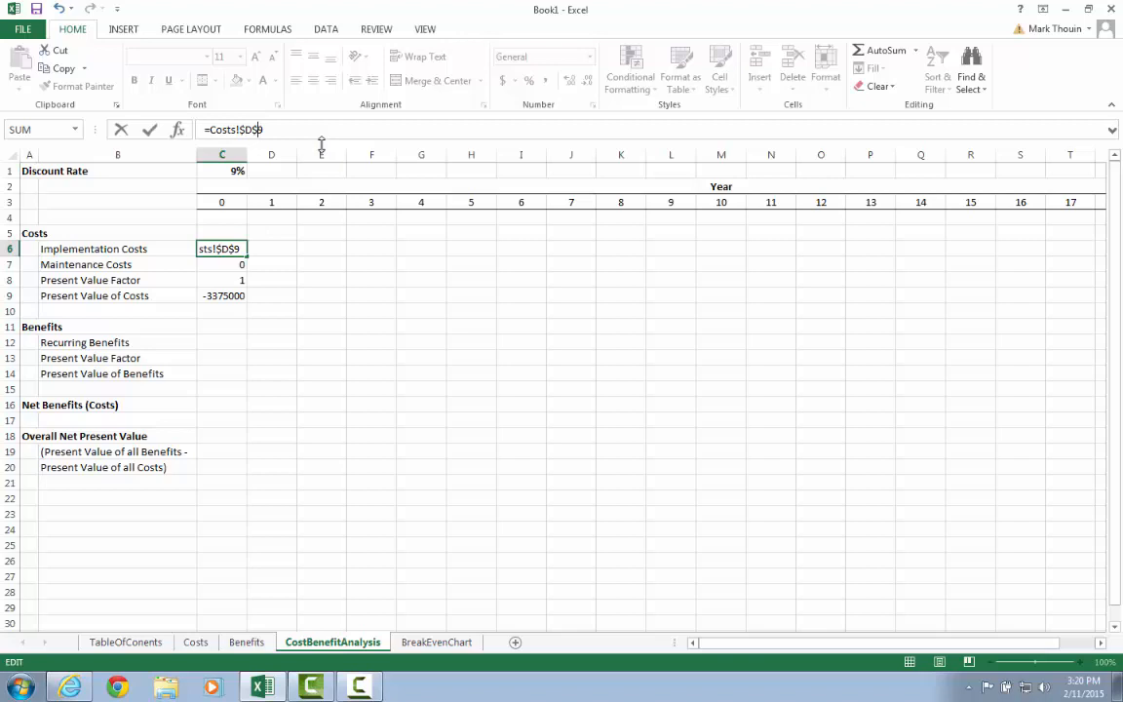
pyautogui.press('Return')
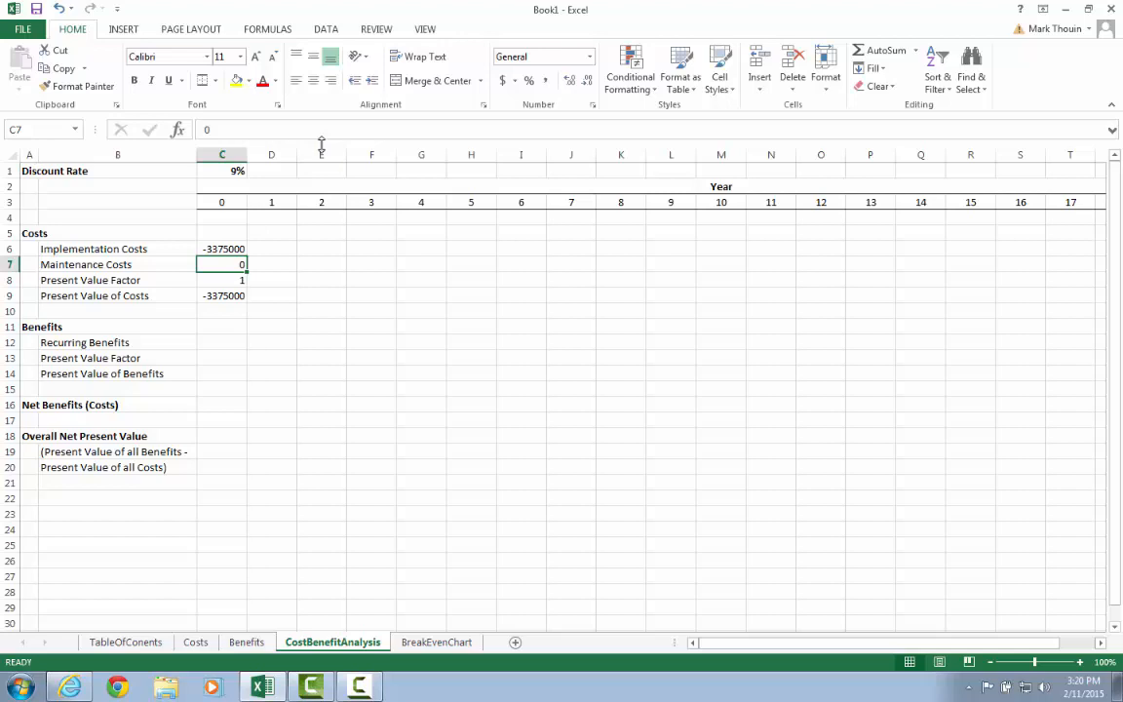
# - Change the present value factor formula in C8 to =1/(1+$C$1)^C$3, fixing the discount rate cell and the year row
pyautogui.press('Down')
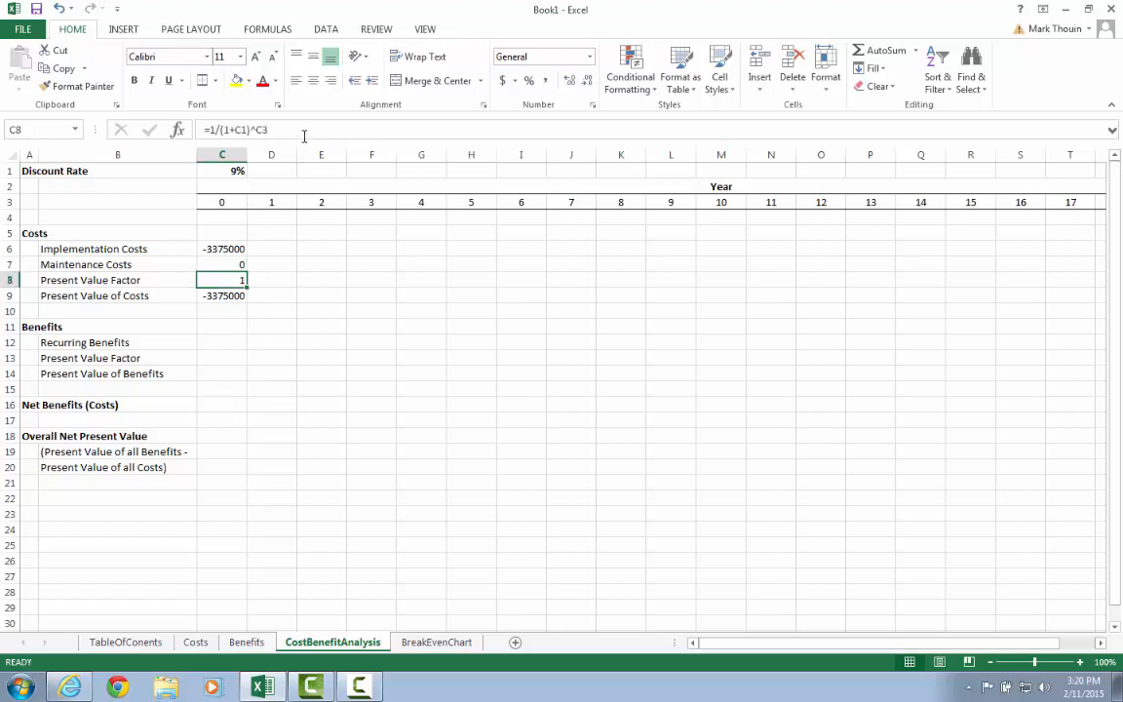
pyautogui.click(301, 130)
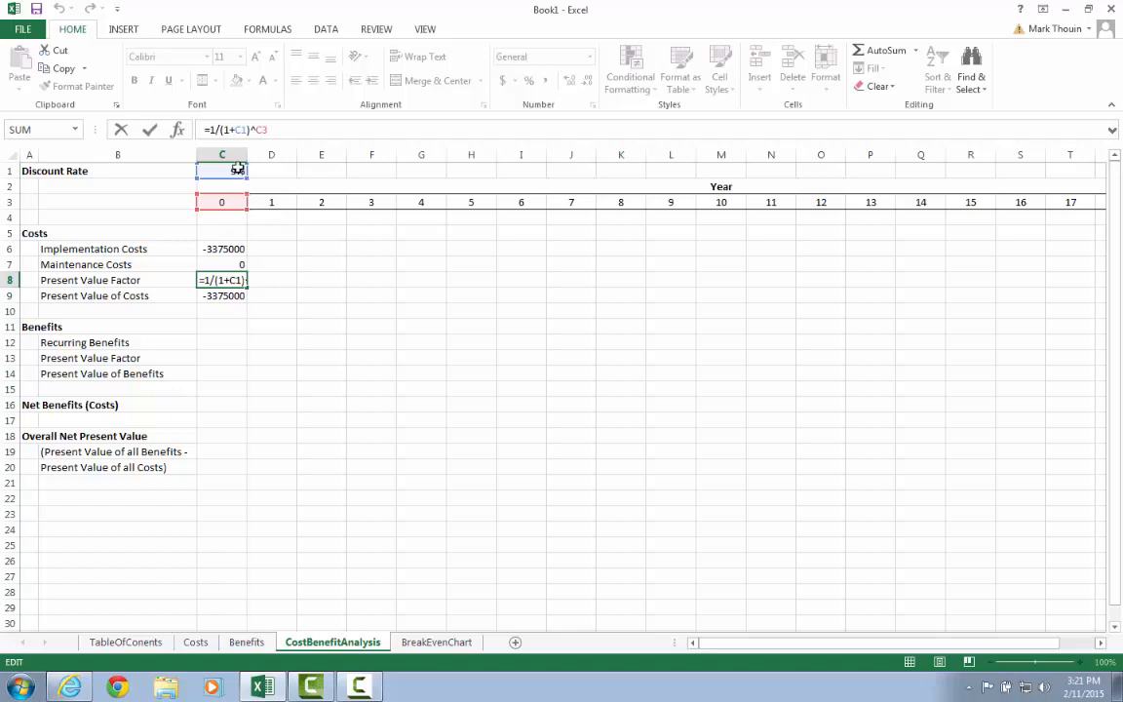
pyautogui.click(236, 131)
pyautogui.write('$')
pyautogui.press('Right')
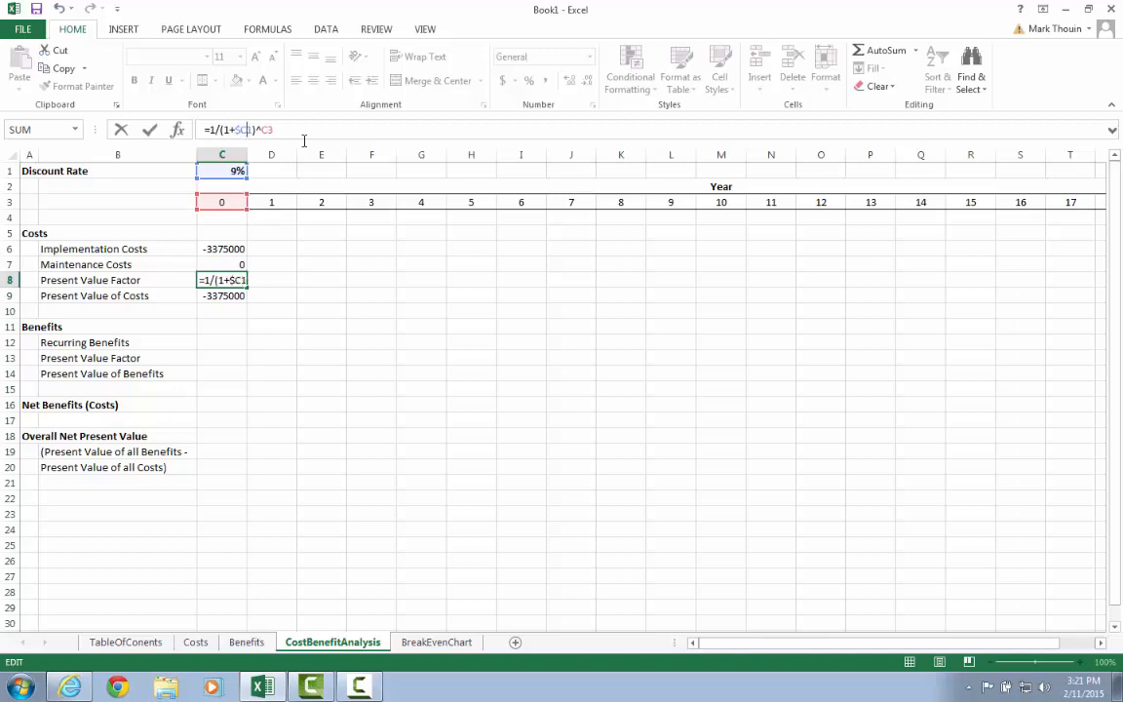
pyautogui.write('$')
pyautogui.press('Right')
pyautogui.write('$')
pyautogui.press('Return')
# - Check the cell references used by the present value of costs formula in C9
pyautogui.click(309, 130)
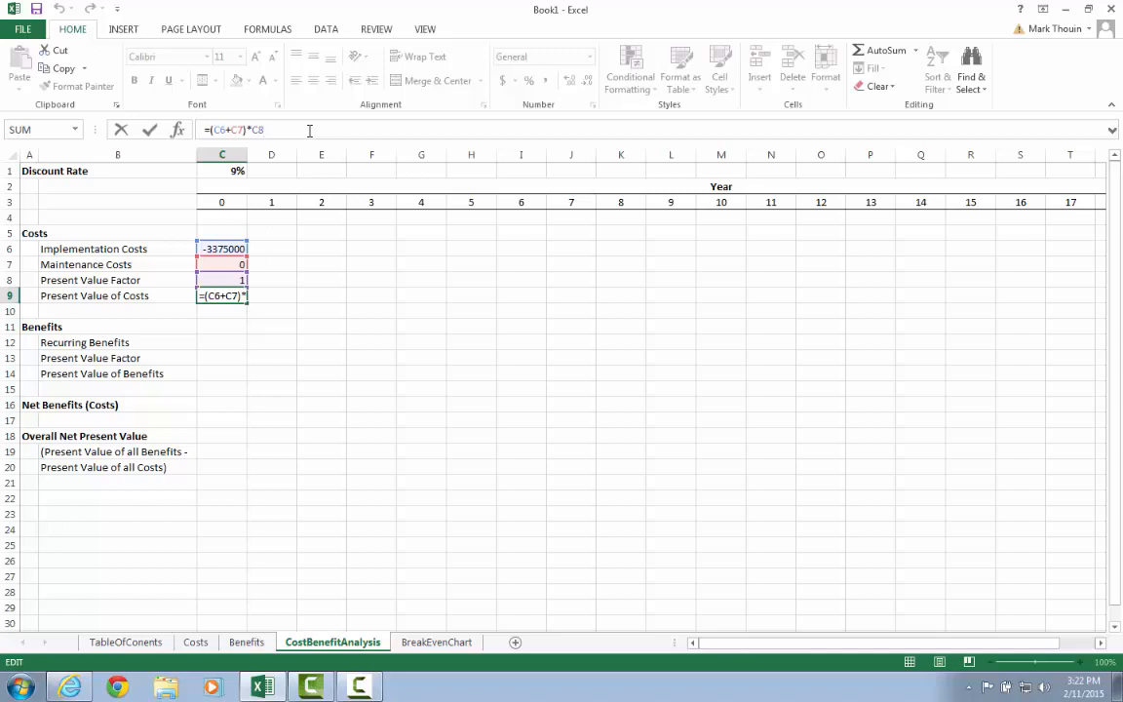
pyautogui.press('Return')
pyautogui.press('Up')
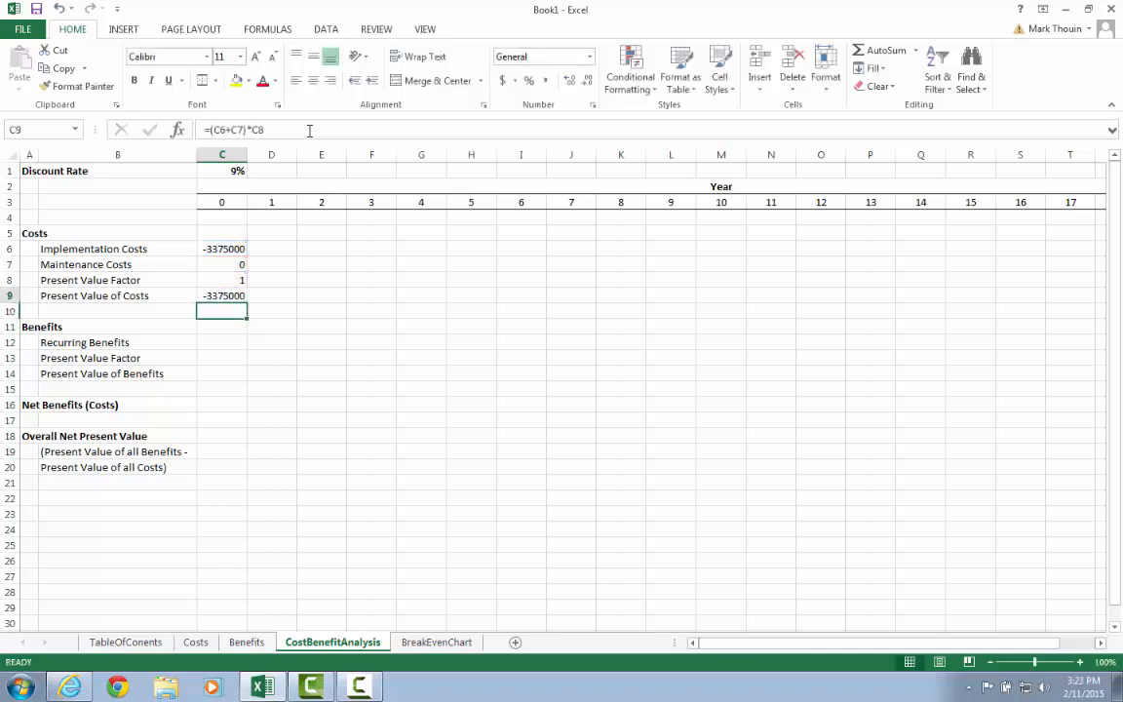
# - Enter 0 as the year 1 implementation costs in cell D6
pyautogui.press('Up')
pyautogui.press('Up')
pyautogui.press('Up')
pyautogui.press('Right')
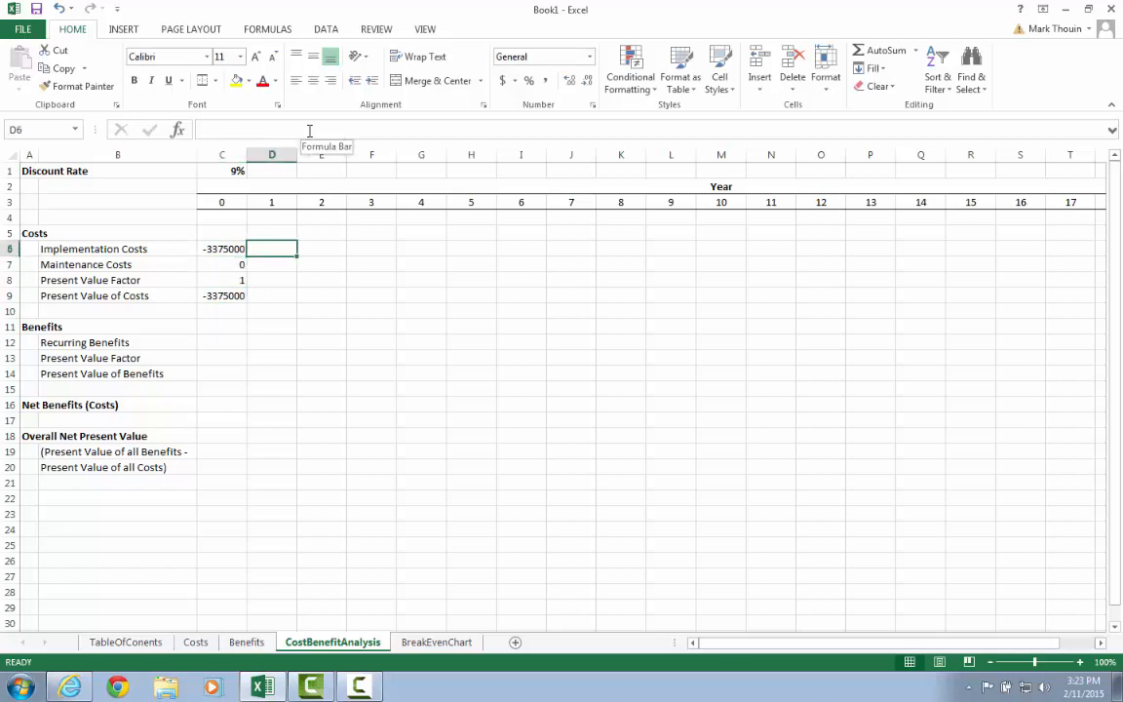
pyautogui.click(225, 251)
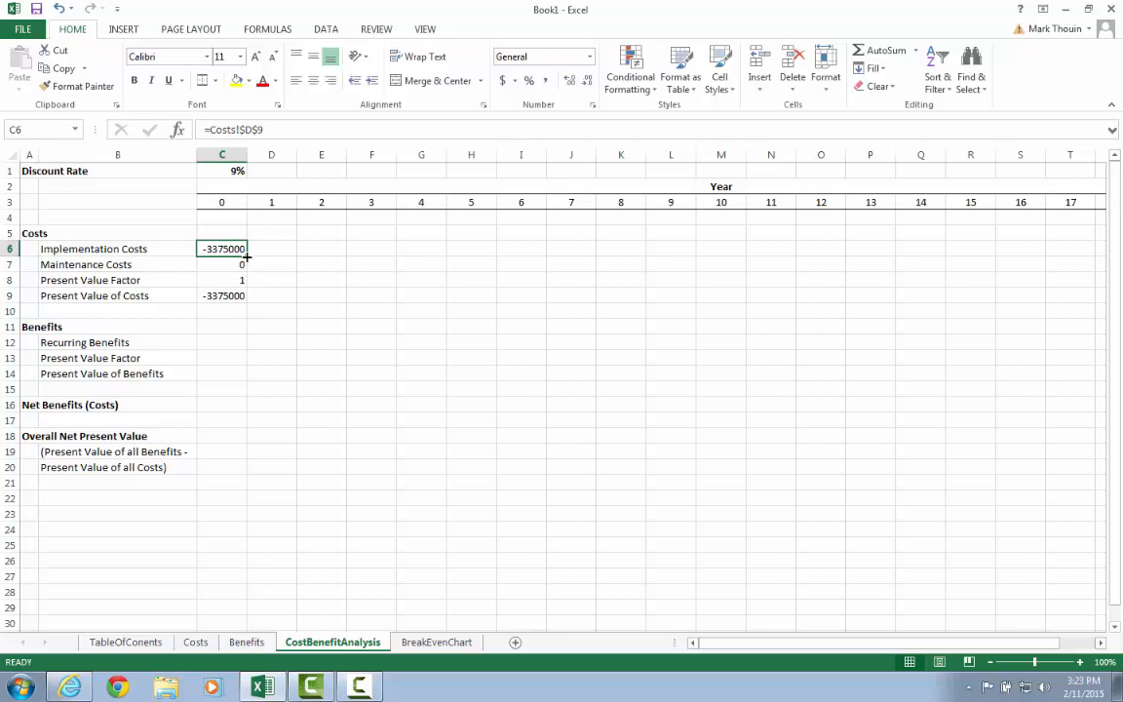
pyautogui.click(275, 250)
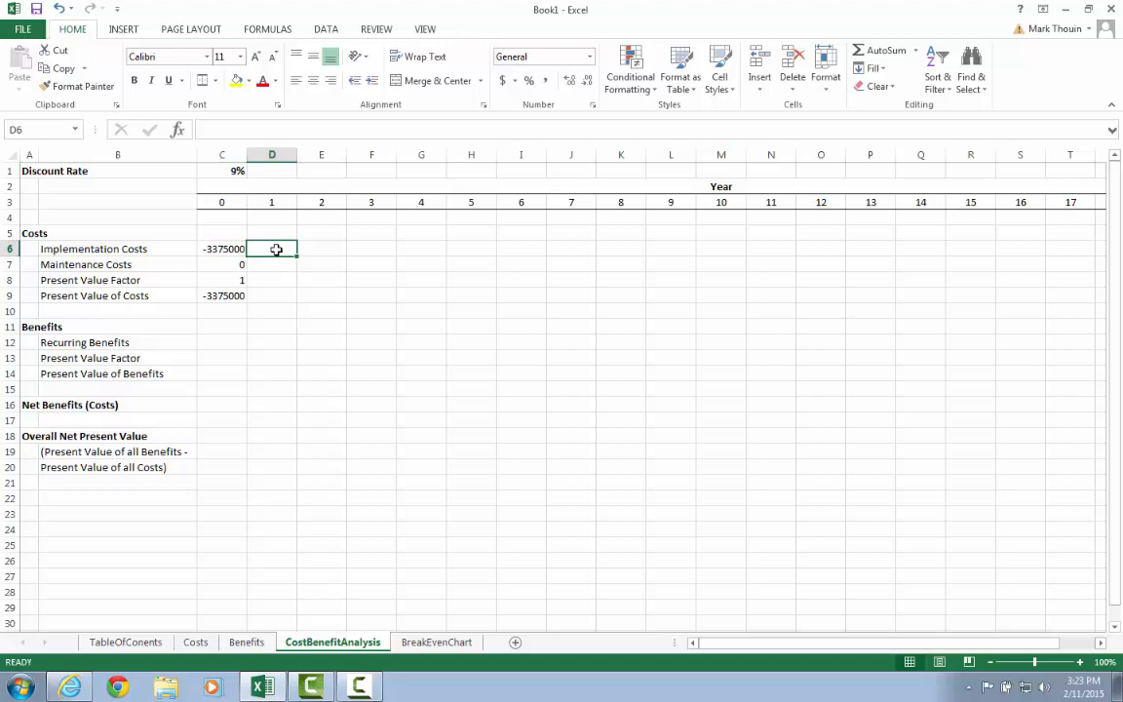
pyautogui.write('0')
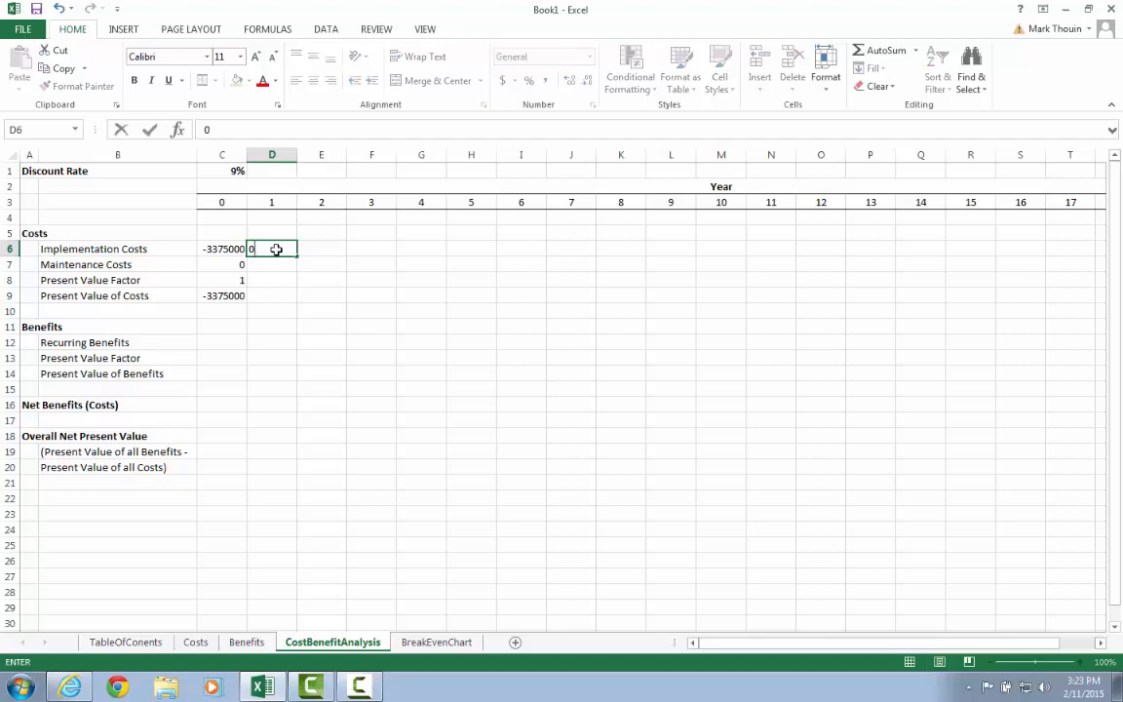
pyautogui.press('Return')
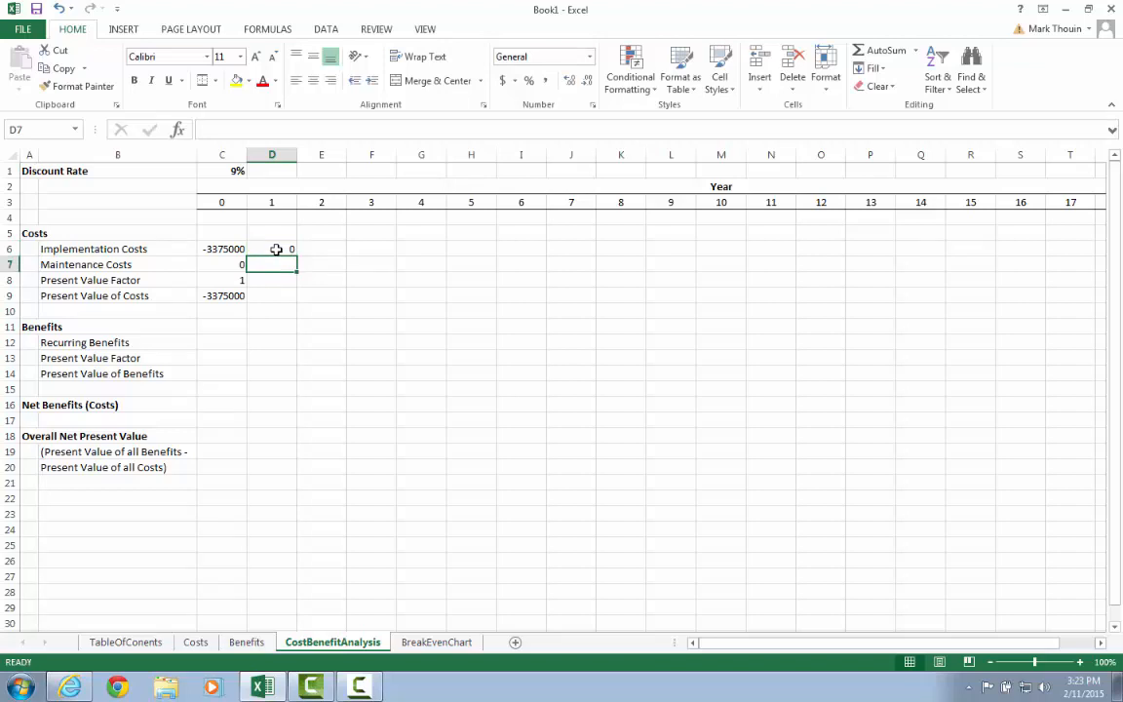
# - Link the year 1 maintenance costs in D7 to the total maintenance costs on the Costs sheet with =Costs!D14
pyautogui.write('=')
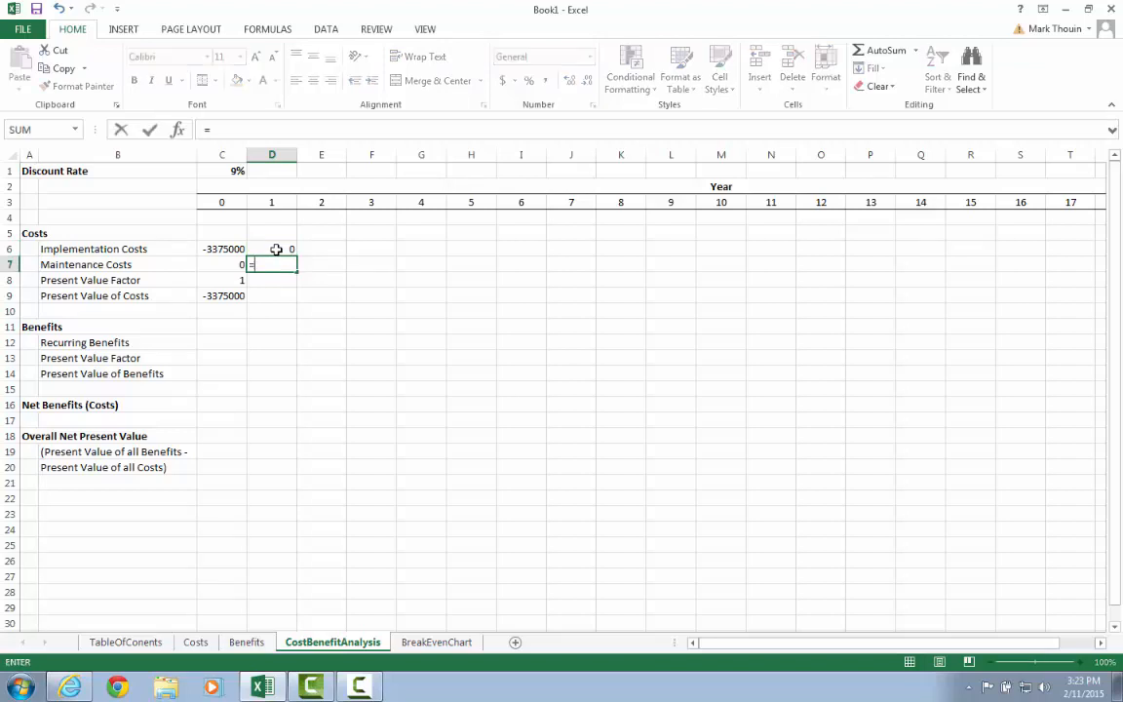
pyautogui.click(196, 642)
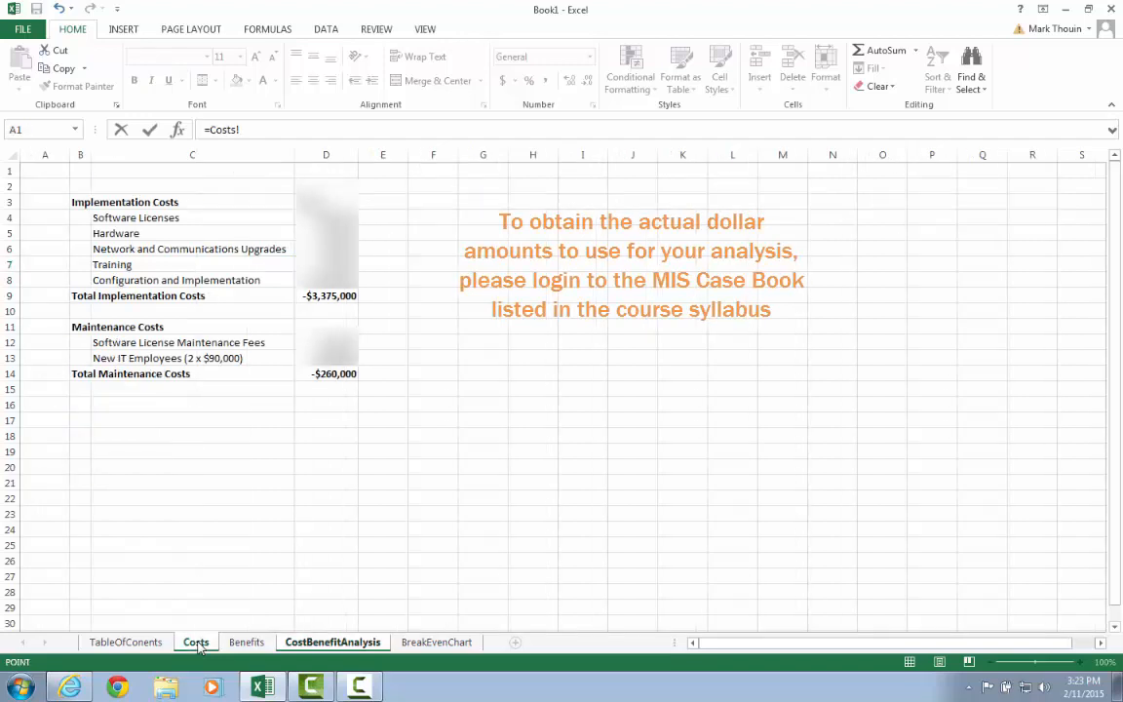
pyautogui.click(344, 375)
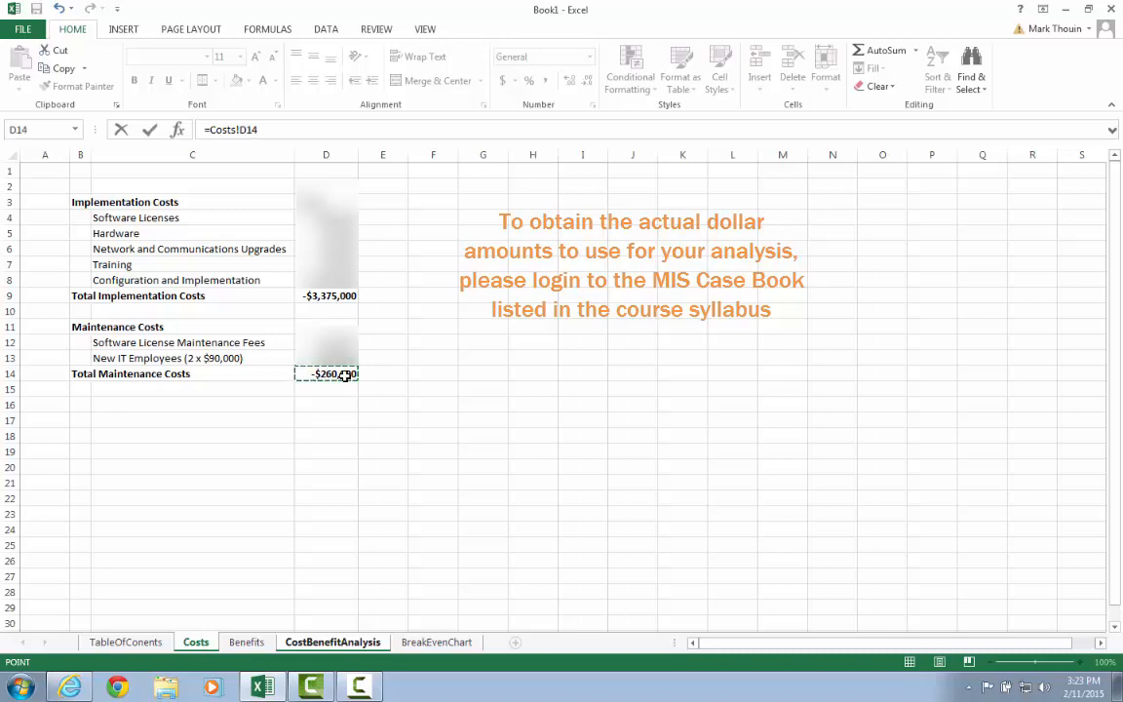
pyautogui.press('Return')
# - Make the maintenance costs reference in D7 absolute, as =Costs!$D$14
pyautogui.press('Up')
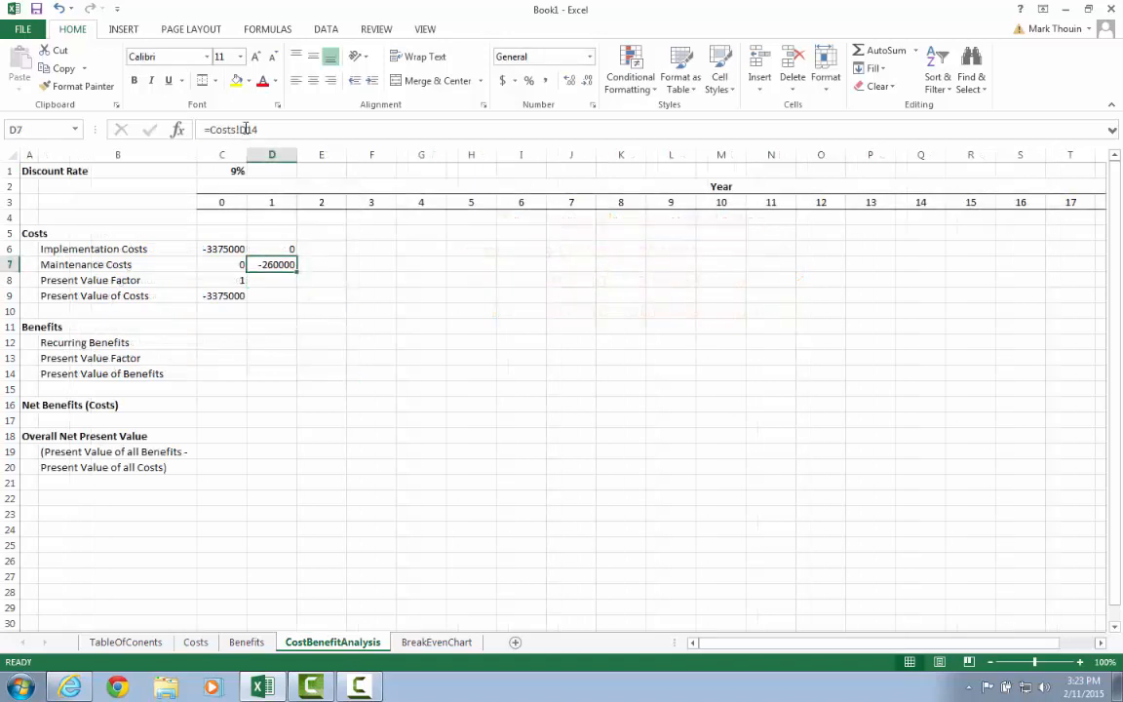
pyautogui.click(244, 128)
pyautogui.write('$D')
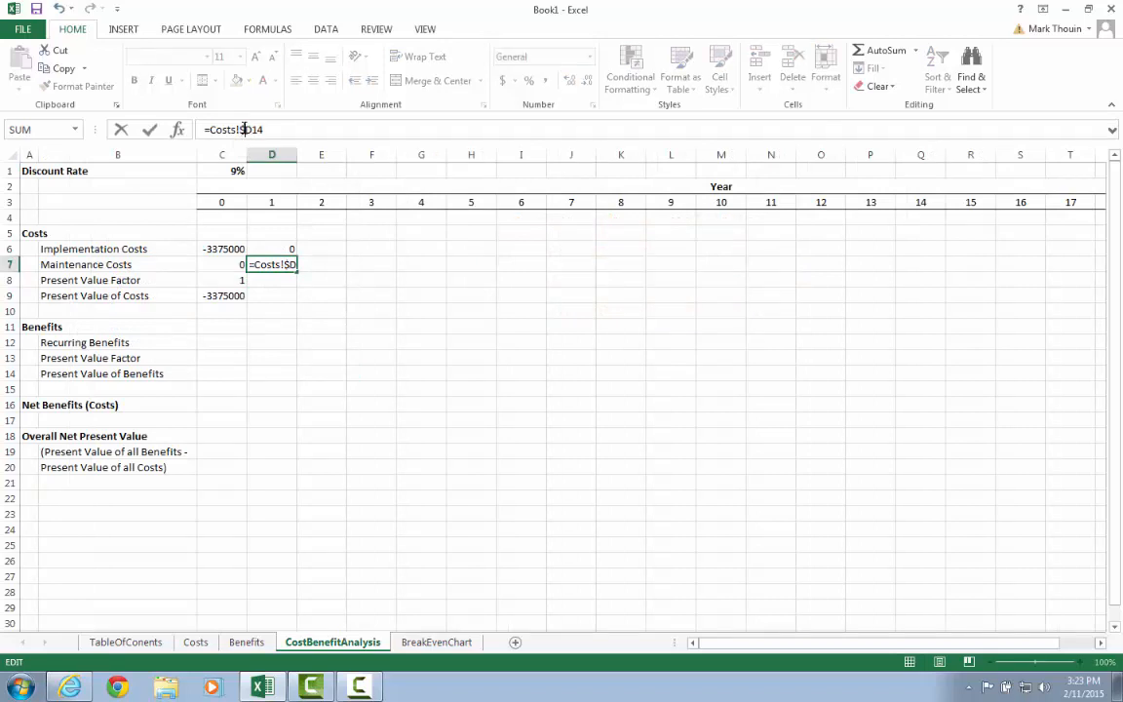
pyautogui.write('$')
pyautogui.press('Return')
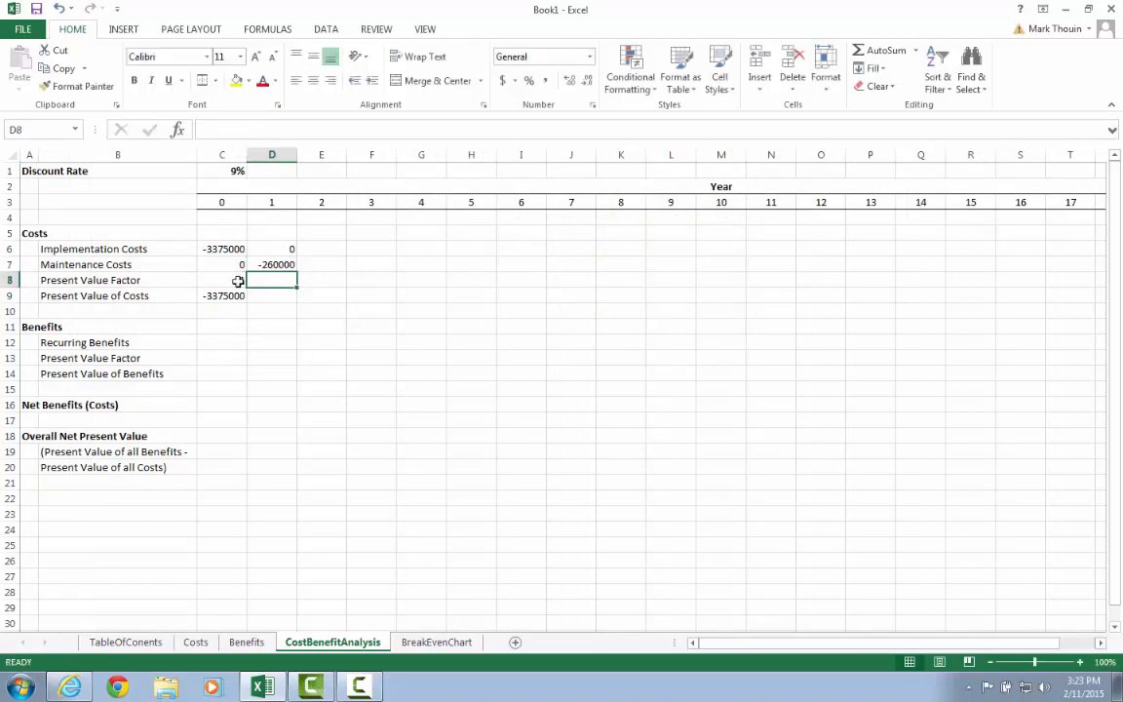
# - Fill the present value factor and present value of costs formulas from C8:C9 into year 1 cells D8:D9
pyautogui.moveTo(233, 281); pyautogui.dragTo(283, 295)
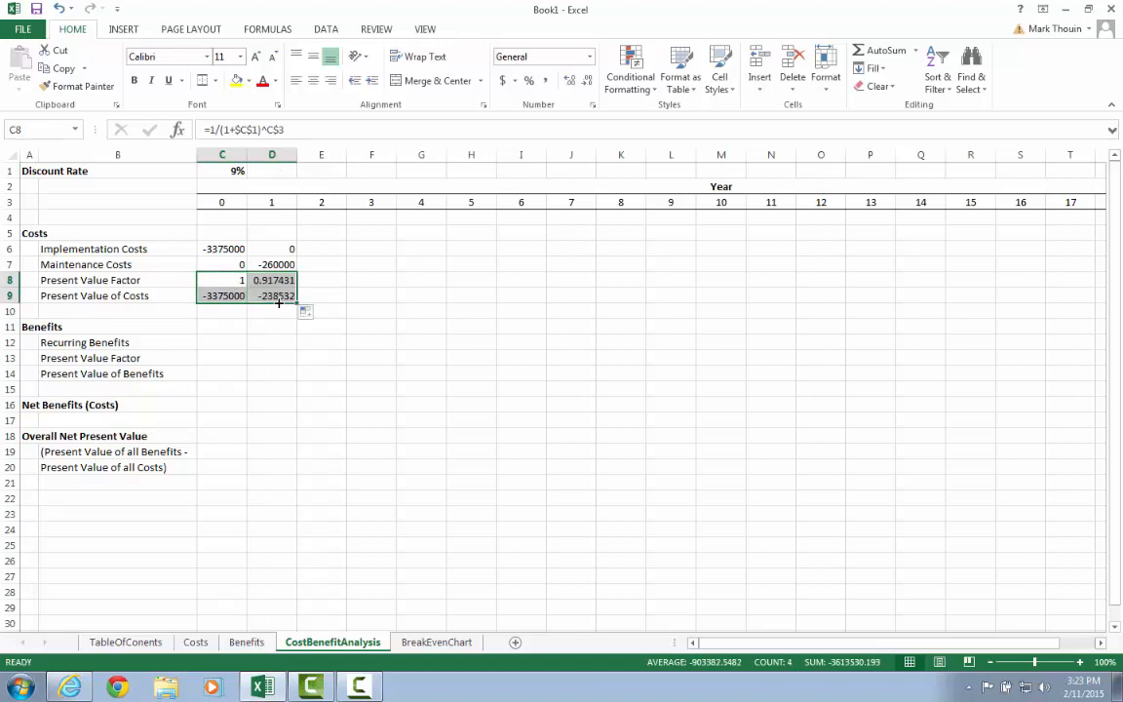
pyautogui.click(277, 281)
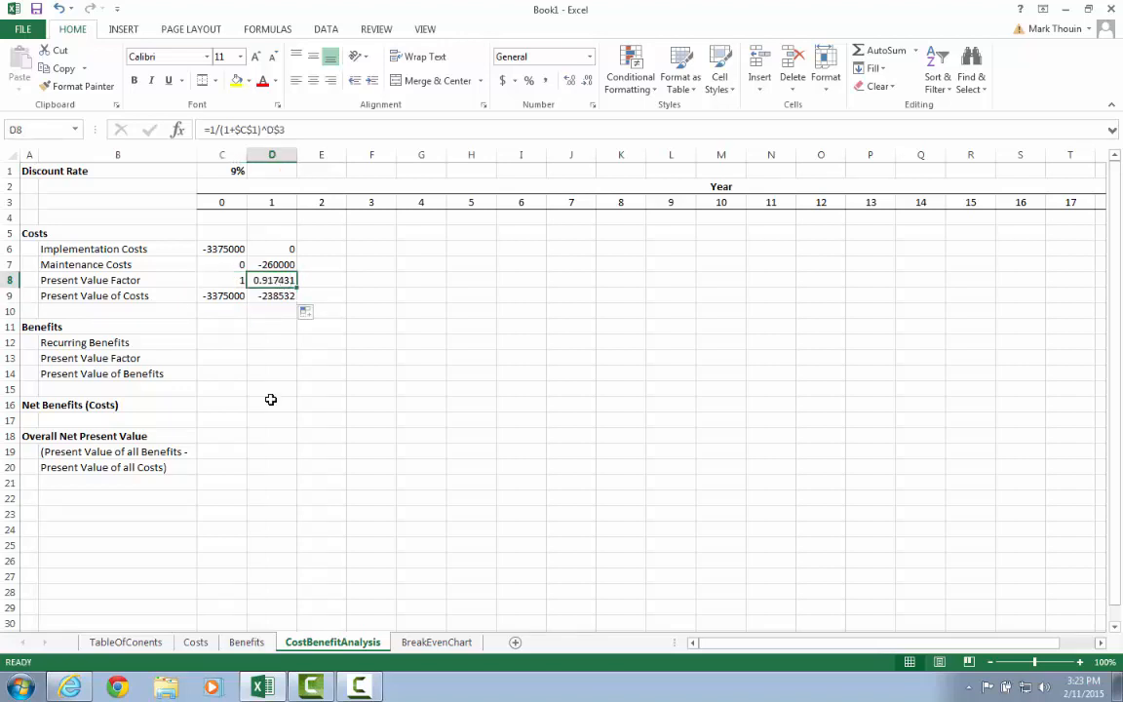
# - Review the contents of the year 0 and year 1 implementation costs, maintenance costs and present value factor cells
pyautogui.press('Up')
pyautogui.press('Up')
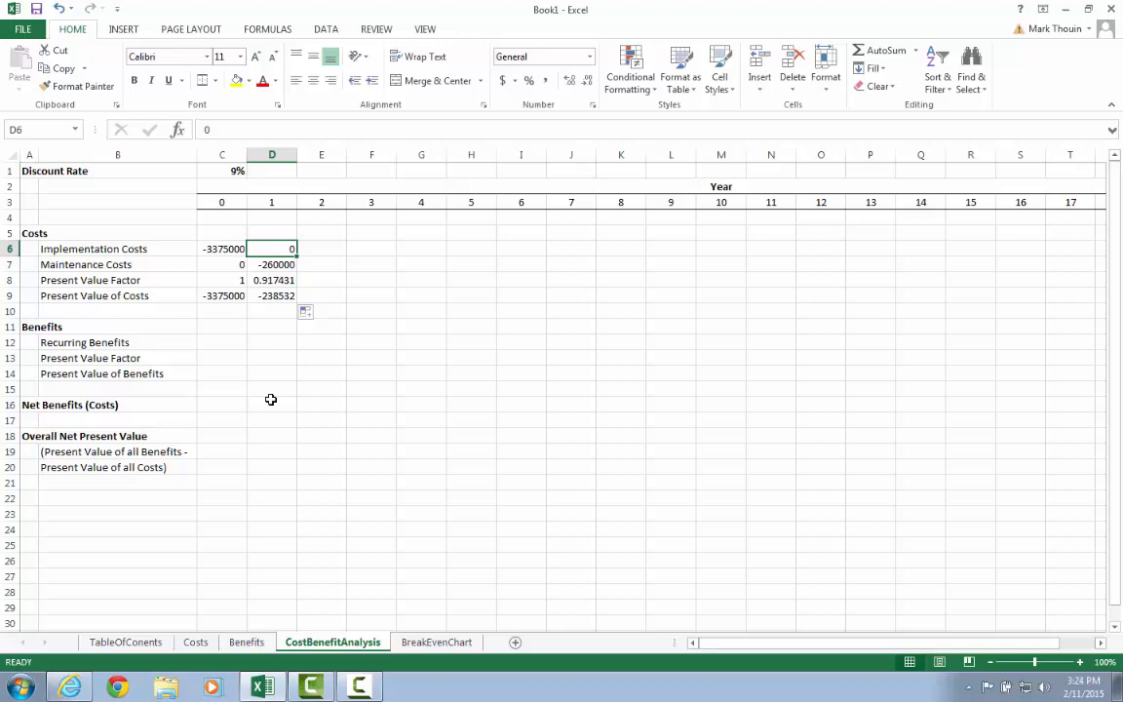
pyautogui.press('Left')
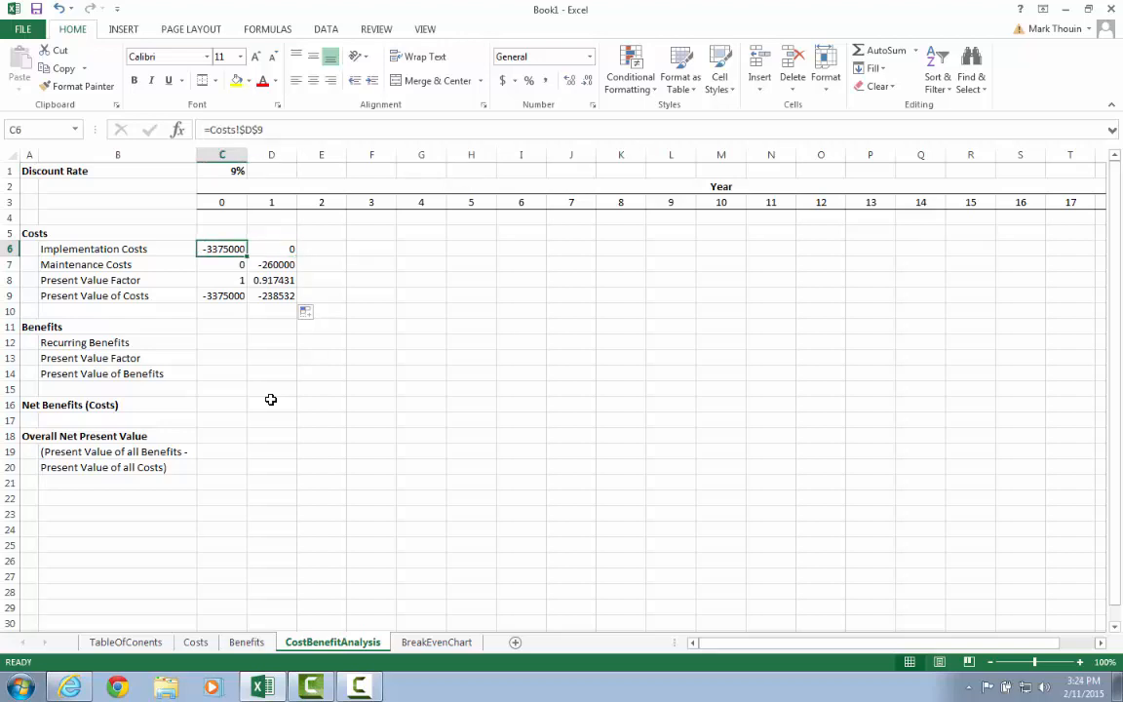
pyautogui.press('Down')
pyautogui.press('Up')
pyautogui.press('Right')
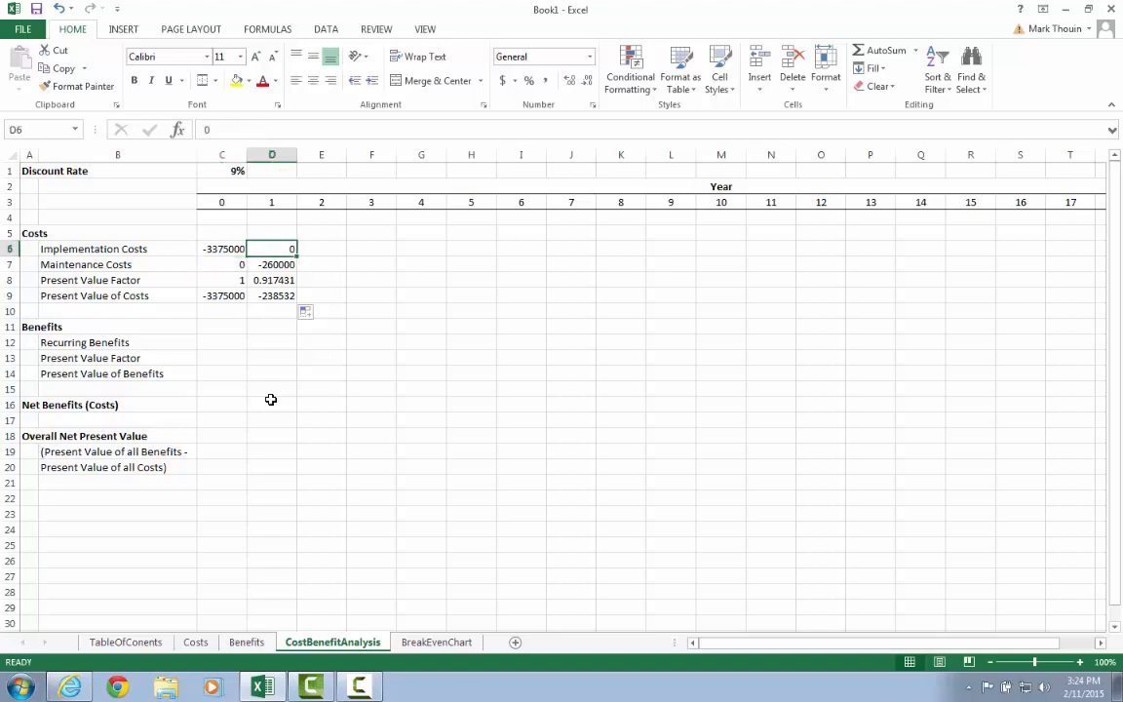
pyautogui.press('Down')
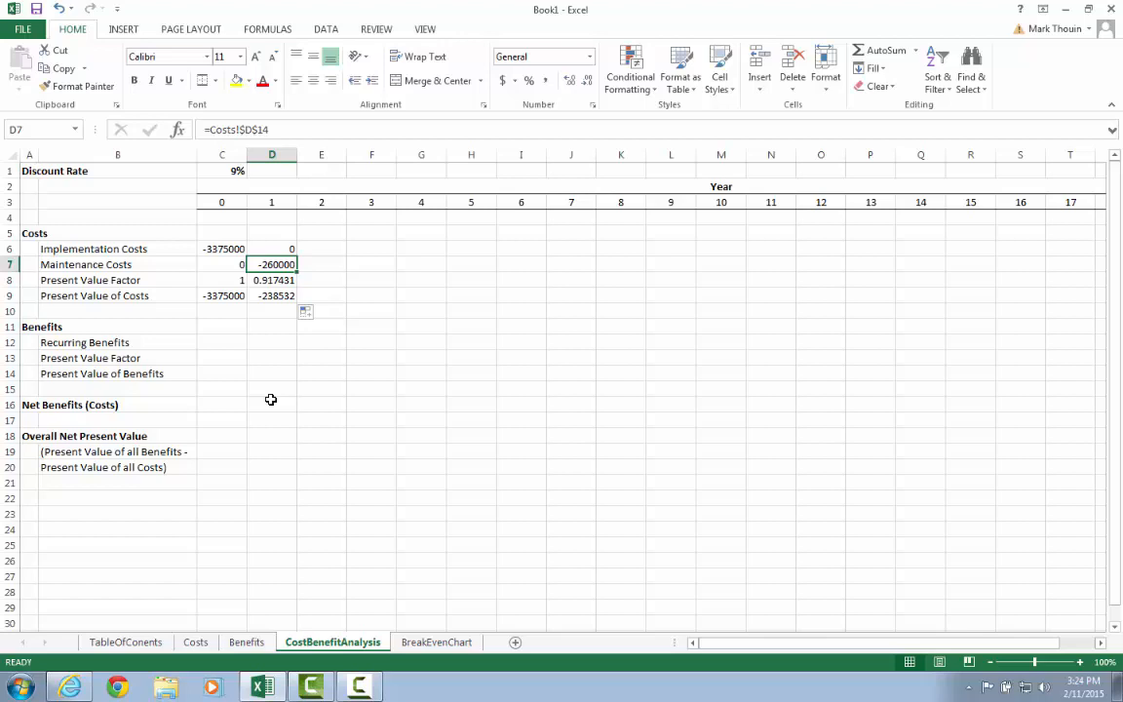
pyautogui.press('Down')
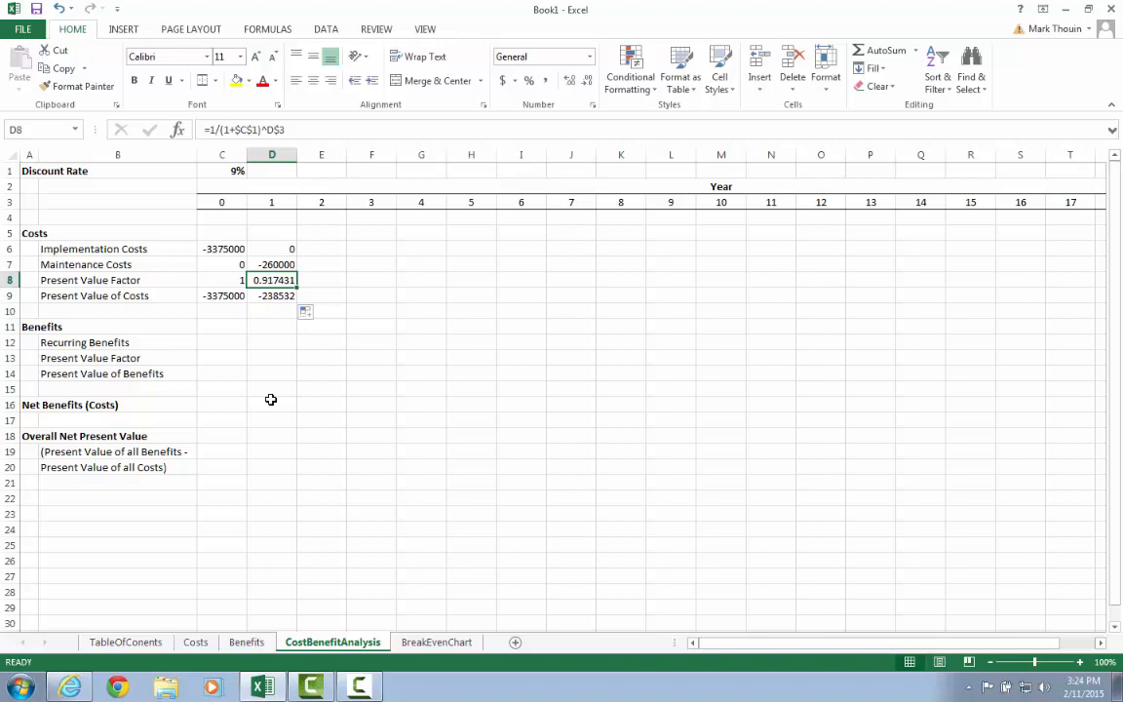
# - Fill the year 1 cost cells D6:D9 across the following years through year 20 in column W
pyautogui.press('Up')
pyautogui.press('Up')
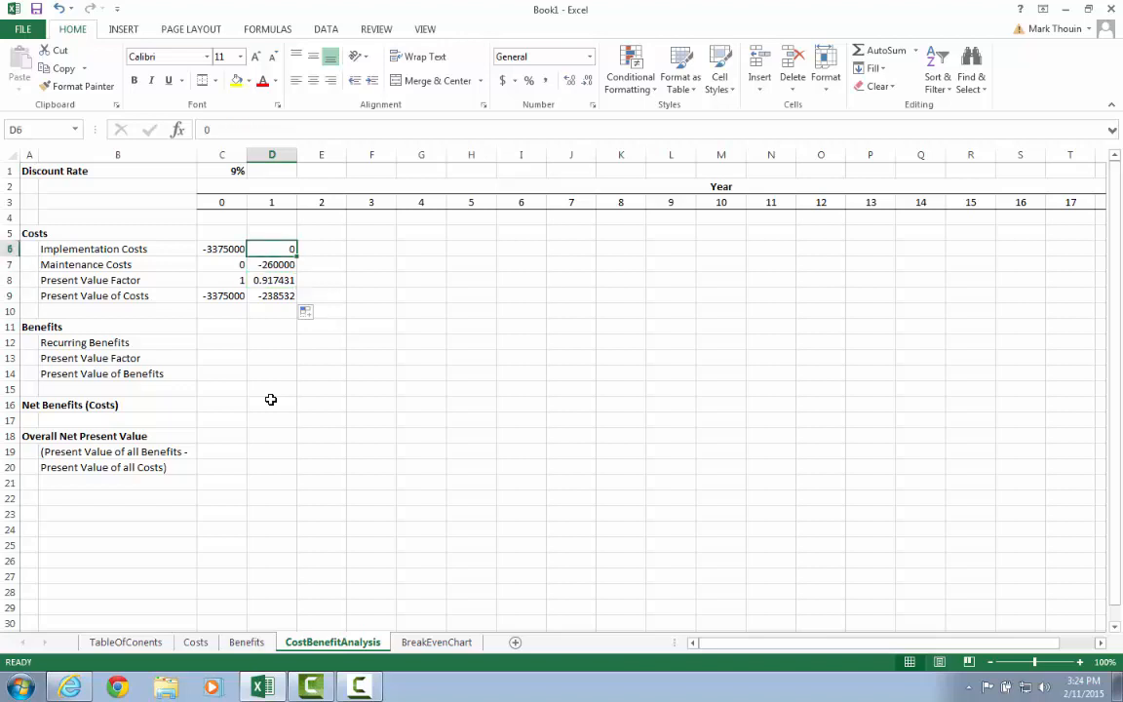
pyautogui.hotkey('shift', 'Down')
pyautogui.hotkey('shift', 'Down')
pyautogui.hotkey('shift', 'Down')
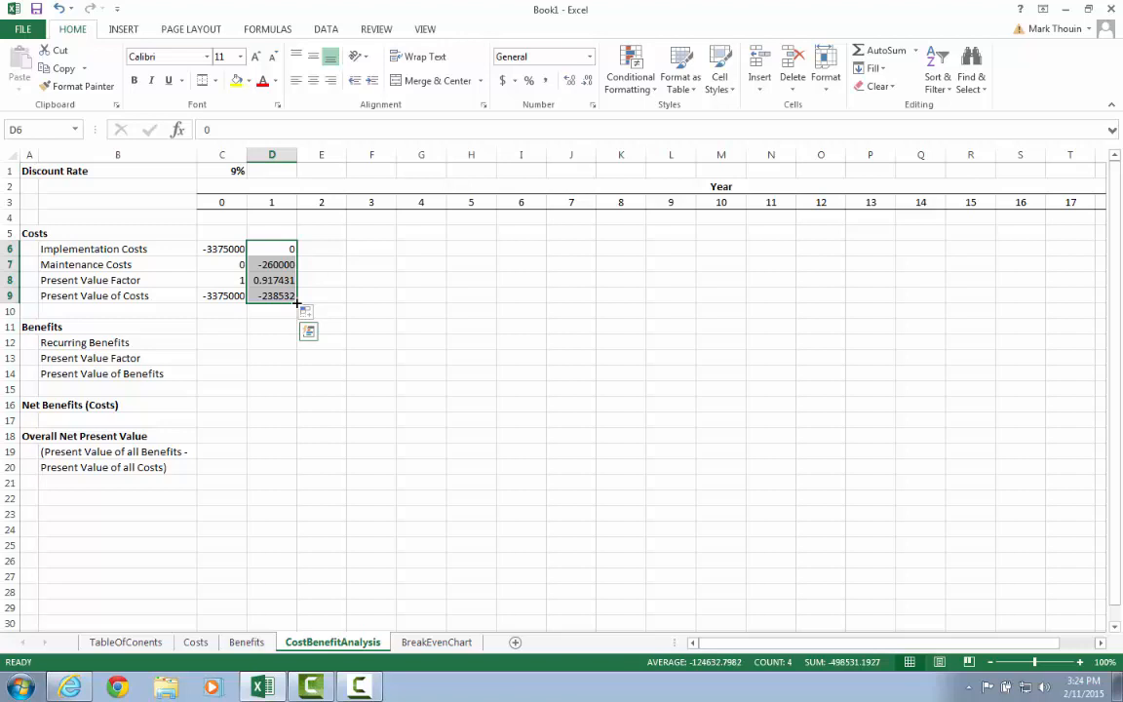
pyautogui.moveTo(296, 303); pyautogui.dragTo(995, 291)
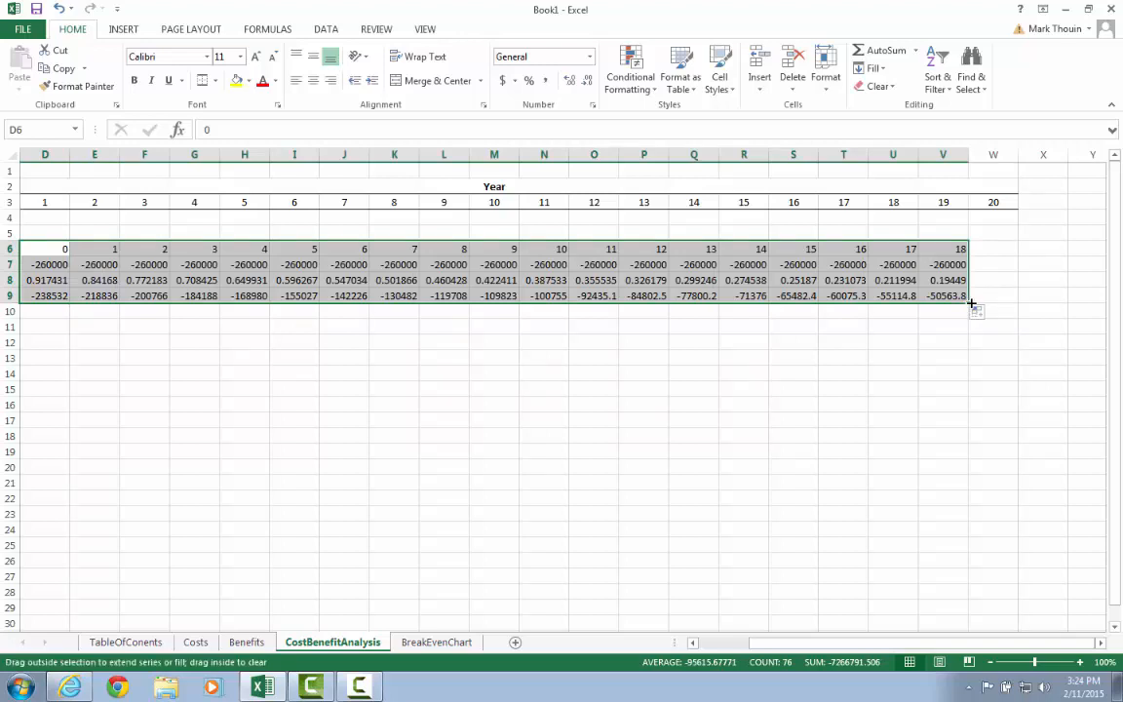
pyautogui.moveTo(971, 303); pyautogui.dragTo(1008, 303)
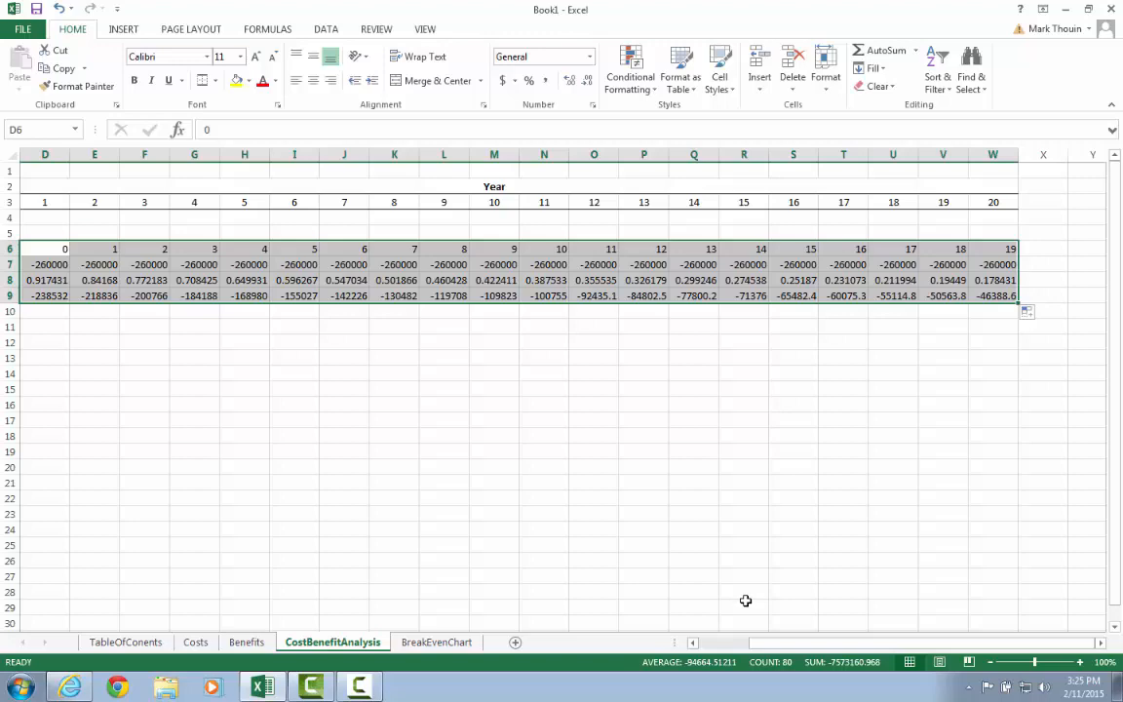
# - Examine the filled implementation costs in row 6 for year 1 and the years after it
pyautogui.click(708, 645)
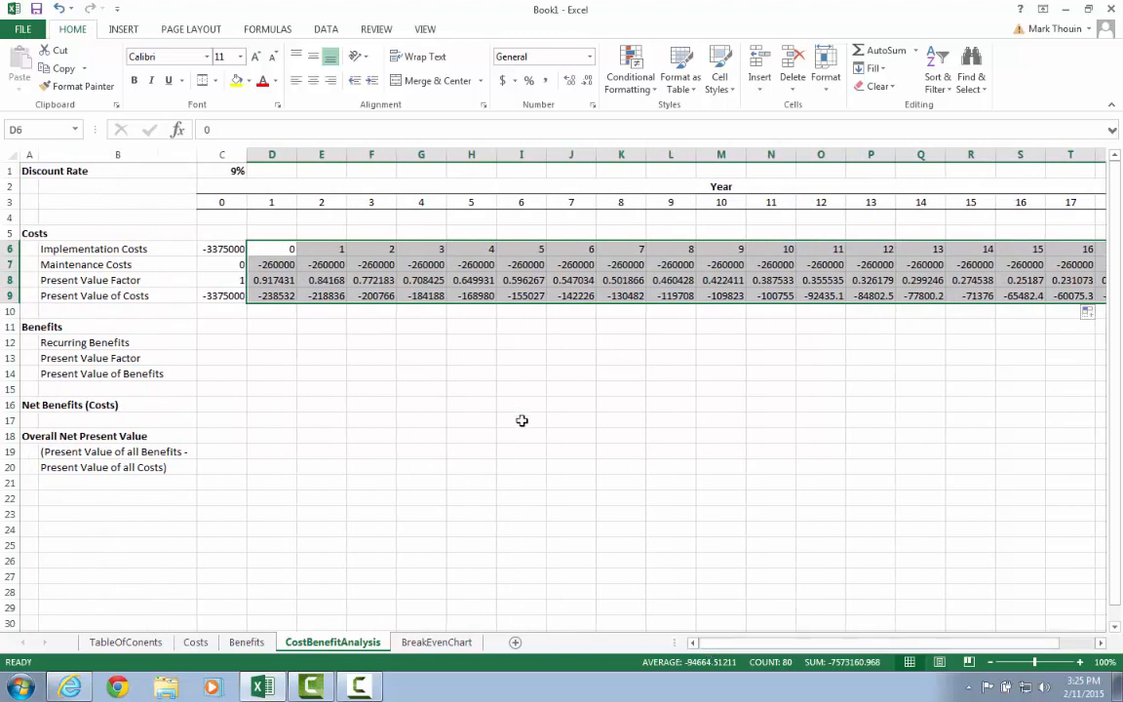
pyautogui.click(278, 249)
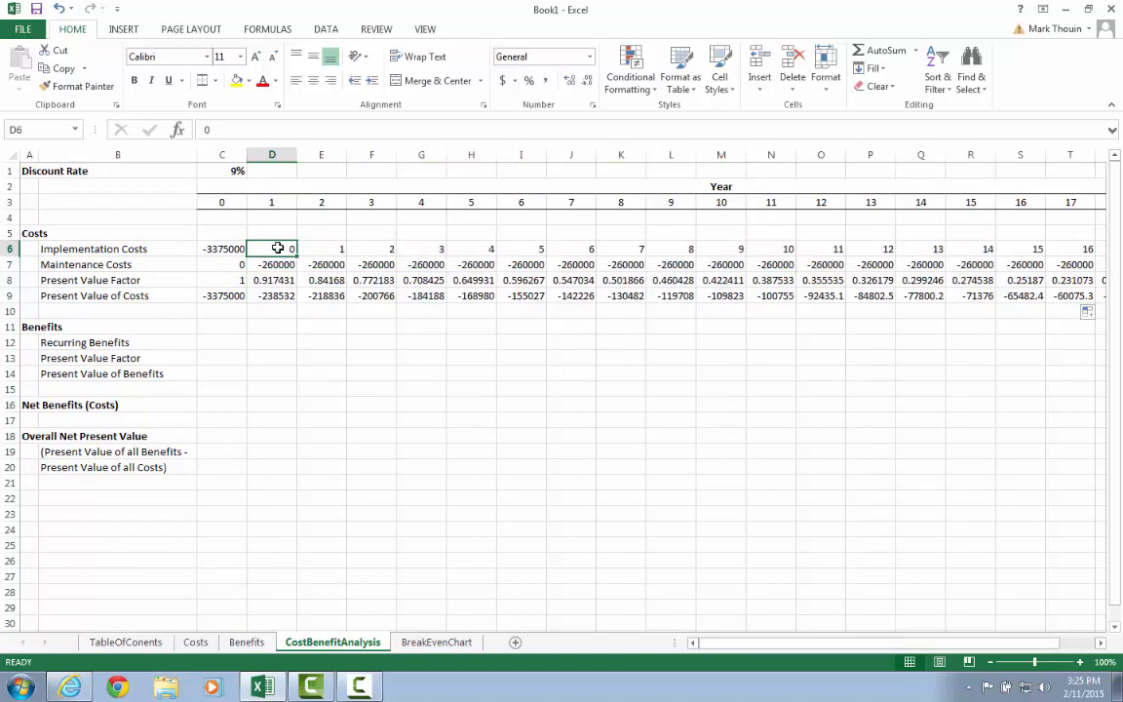
pyautogui.press('Right')
pyautogui.press('Right')
pyautogui.press('Right')
pyautogui.press('Left')
pyautogui.press('Left')
pyautogui.press('Left')
pyautogui.press('Right')
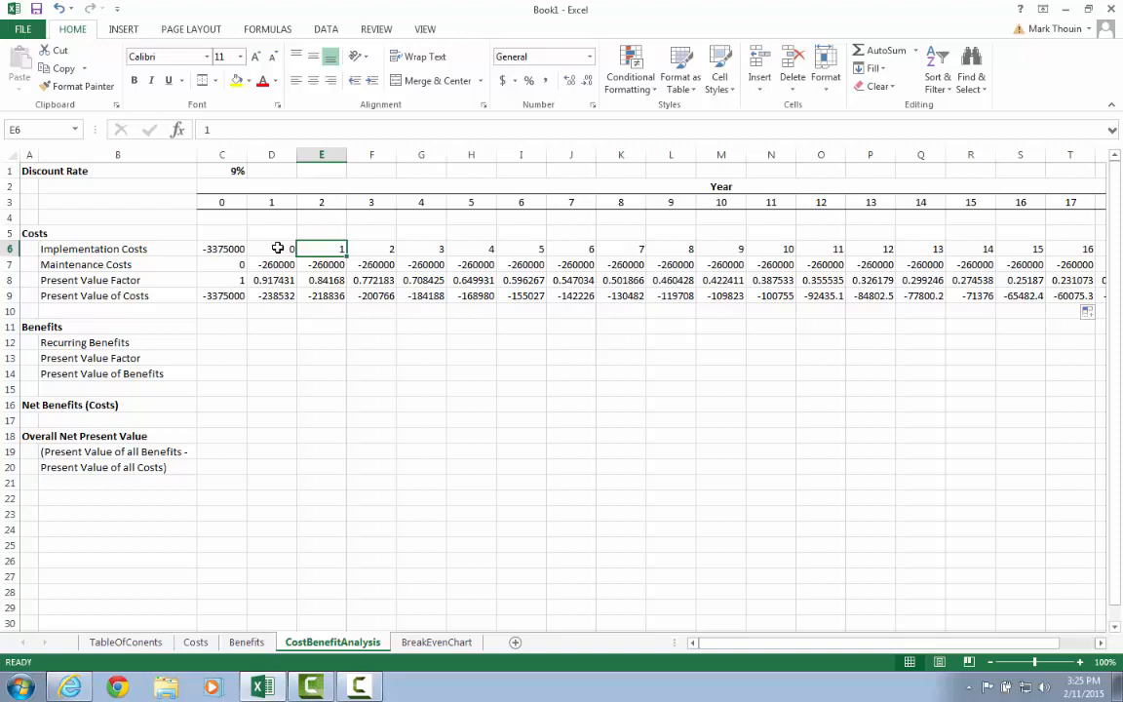
# - Set the year 2 implementation cost in E6 to 0 and fill the 0 from D6 across row 6 through year 20 in W6
pyautogui.write('0')
pyautogui.click(278, 248)
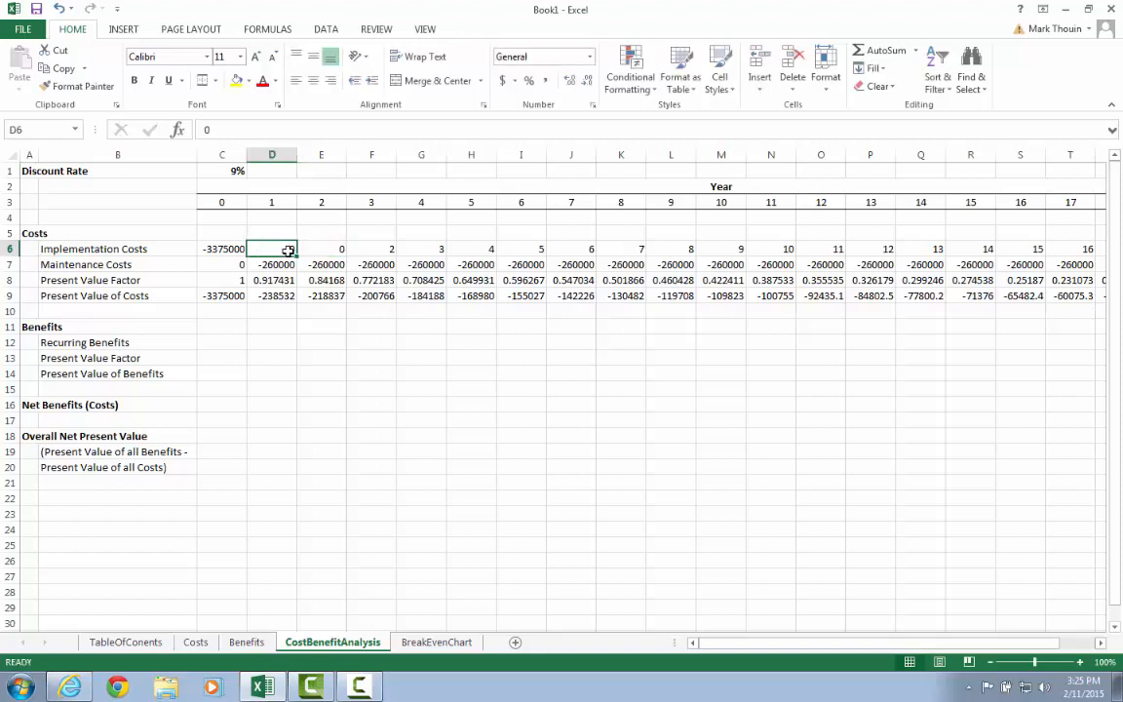
pyautogui.moveTo(296, 256); pyautogui.dragTo(1022, 275)
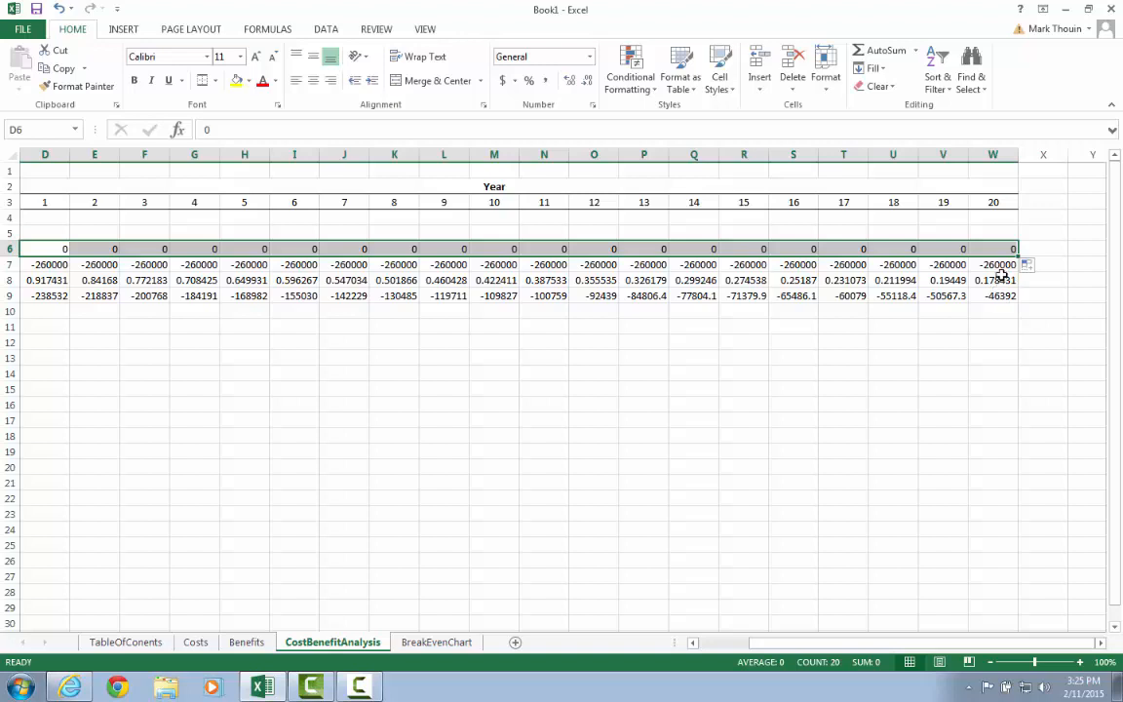
# - Check the year 20 formulas for maintenance costs, present value factor and present value of costs in W7:W9, including the cells they reference
pyautogui.click(1000, 266)
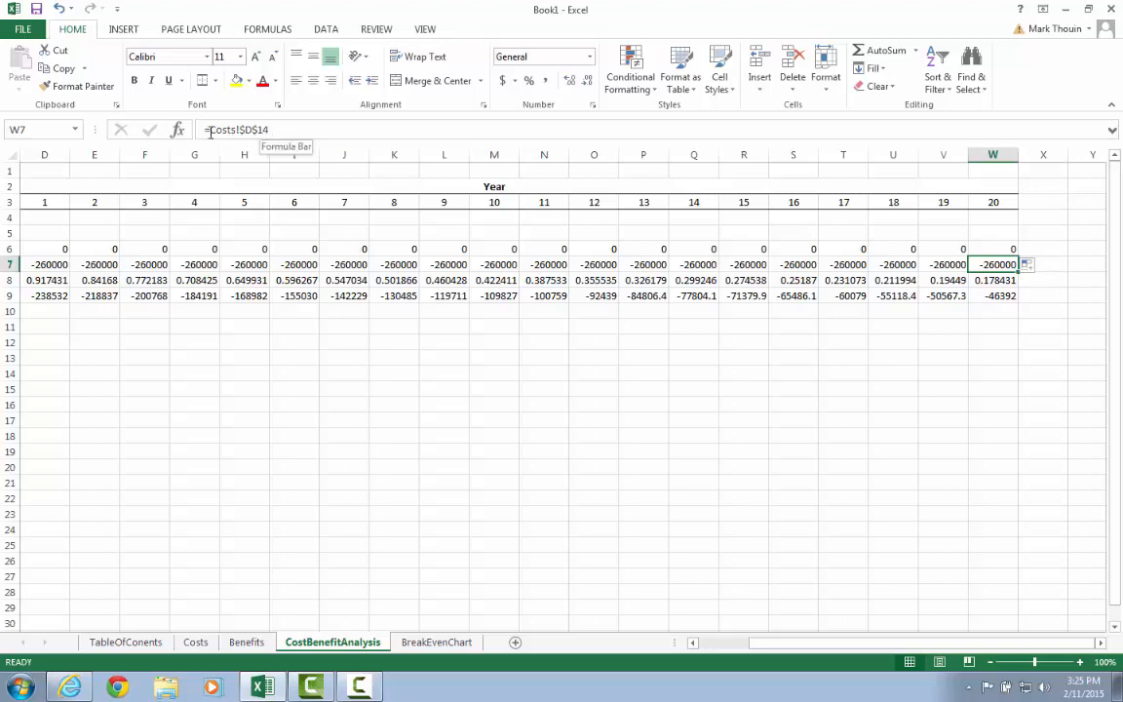
pyautogui.click(988, 282)
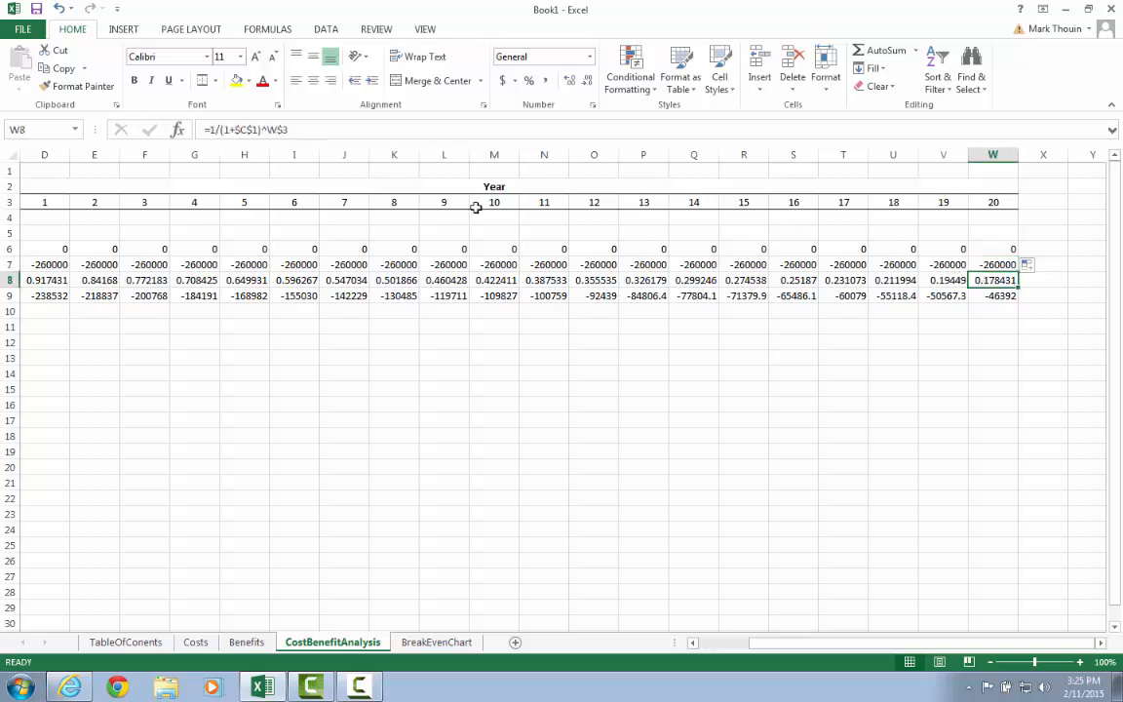
pyautogui.click(353, 127)
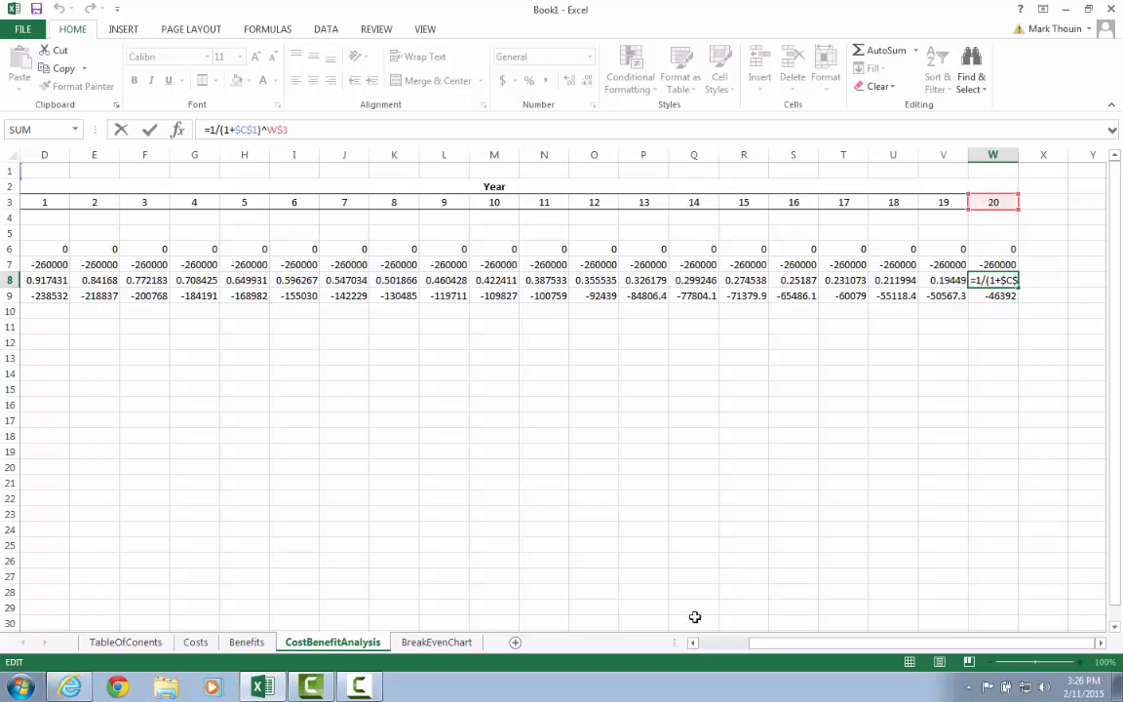
pyautogui.moveTo(777, 646); pyautogui.dragTo(752, 646)
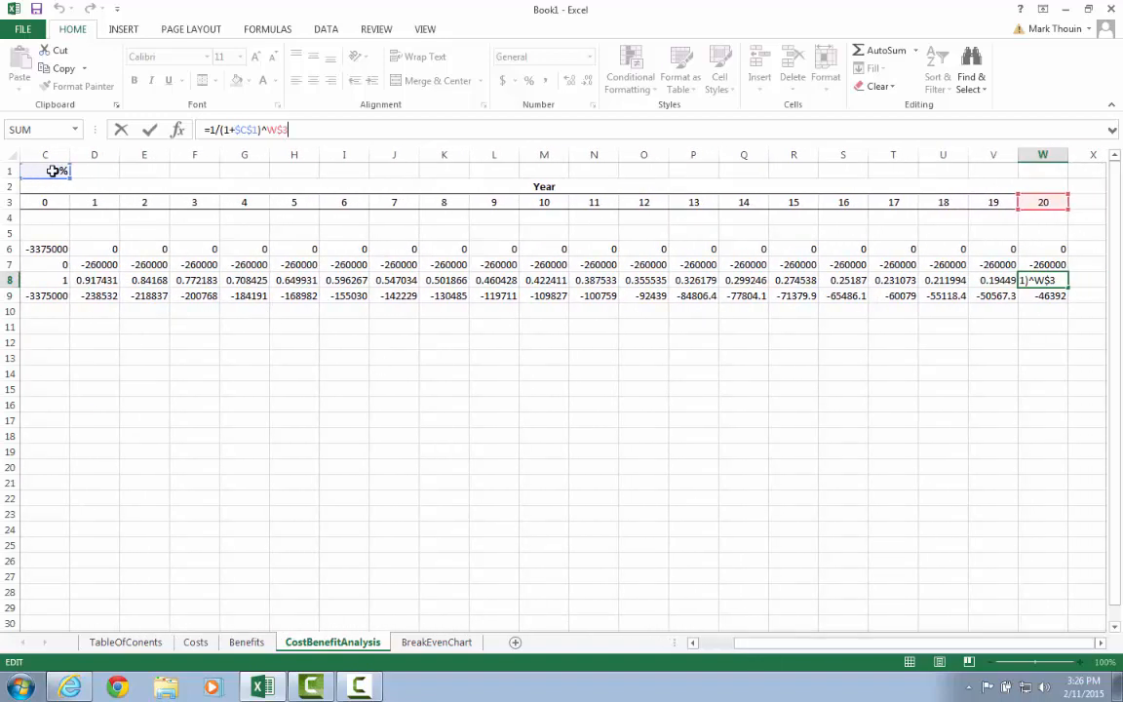
pyautogui.click(1033, 295)
pyautogui.click(347, 138)
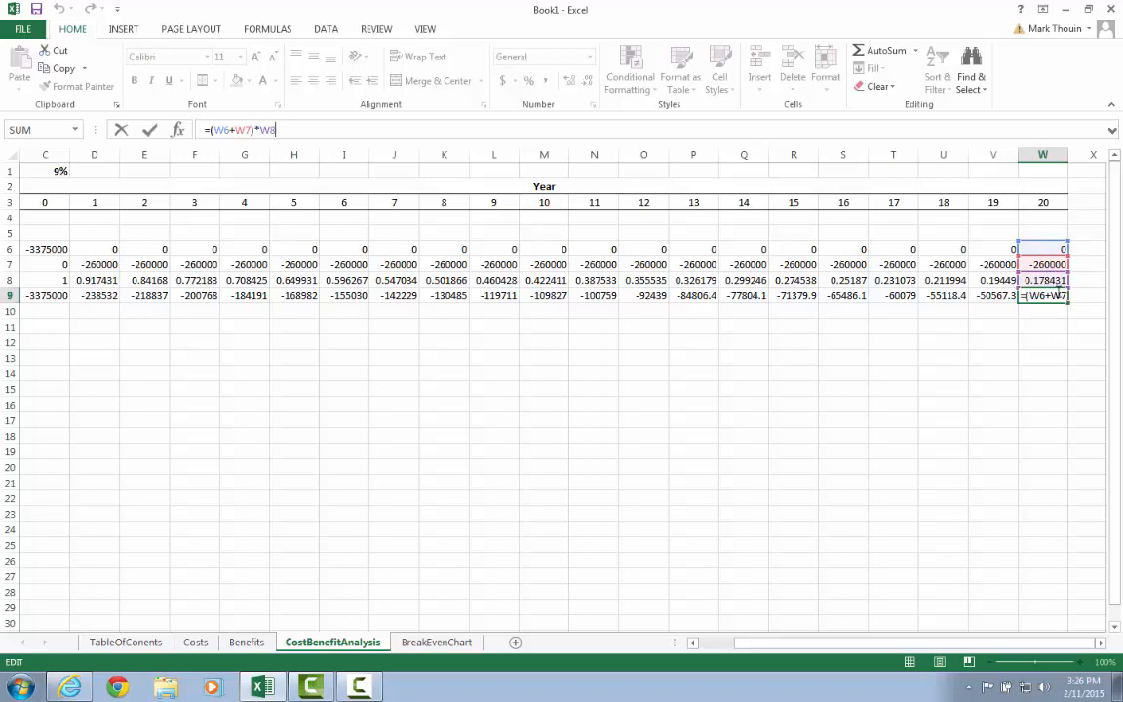
pyautogui.press('Return')
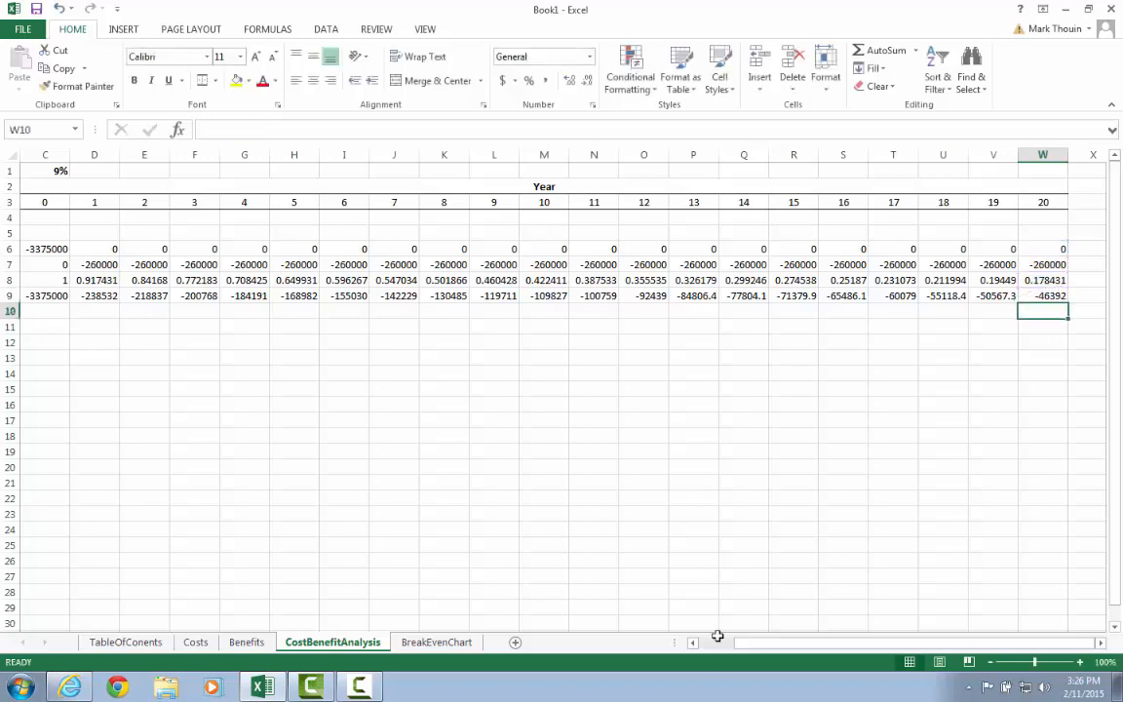
pyautogui.click(708, 643)
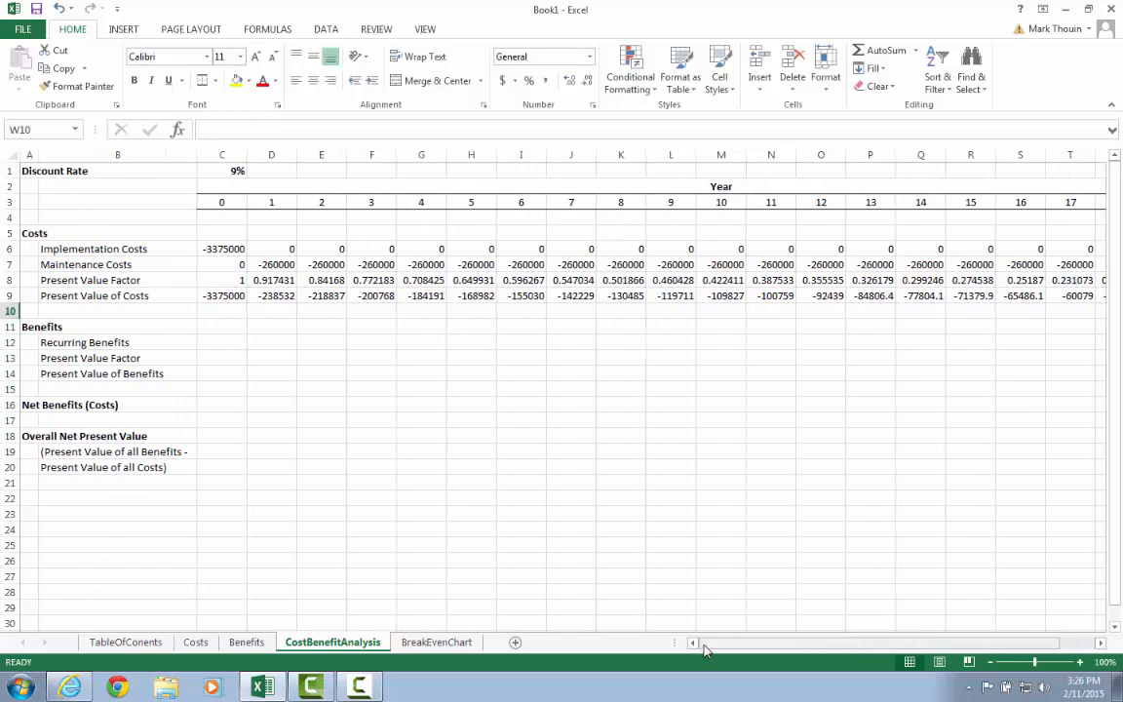